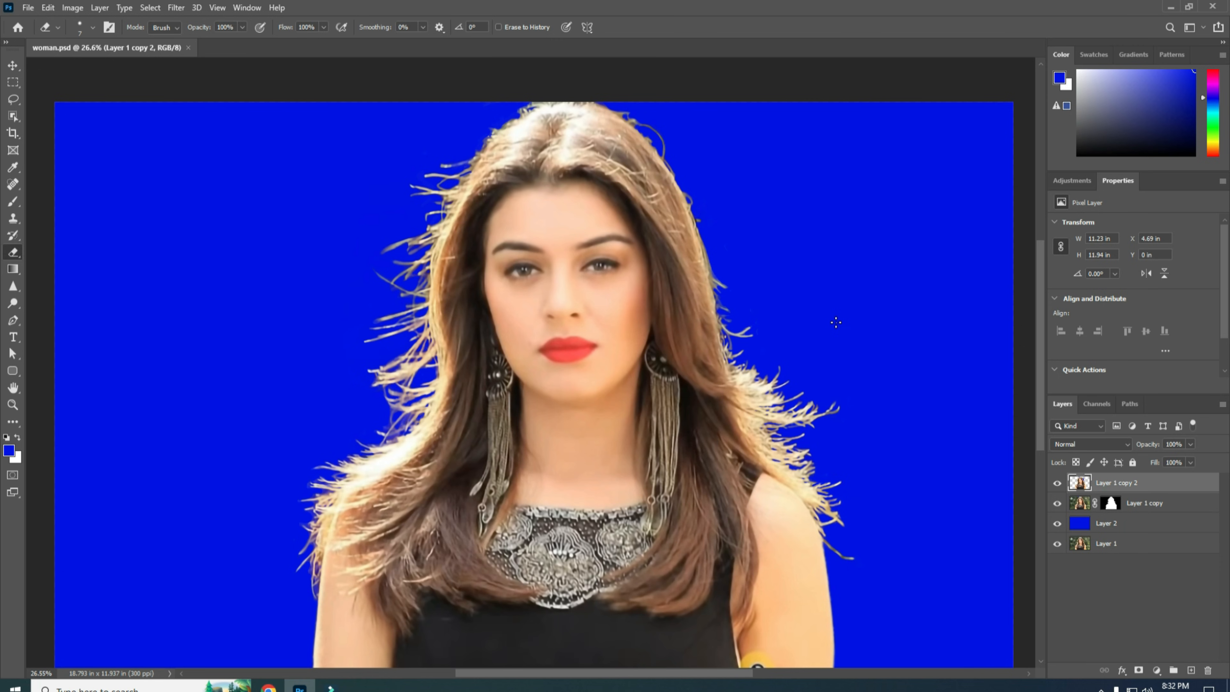
Step: Compare the original photo with the blue-background cutout by showing only Layer 1 and restoring the visibility of all layers
key("v")
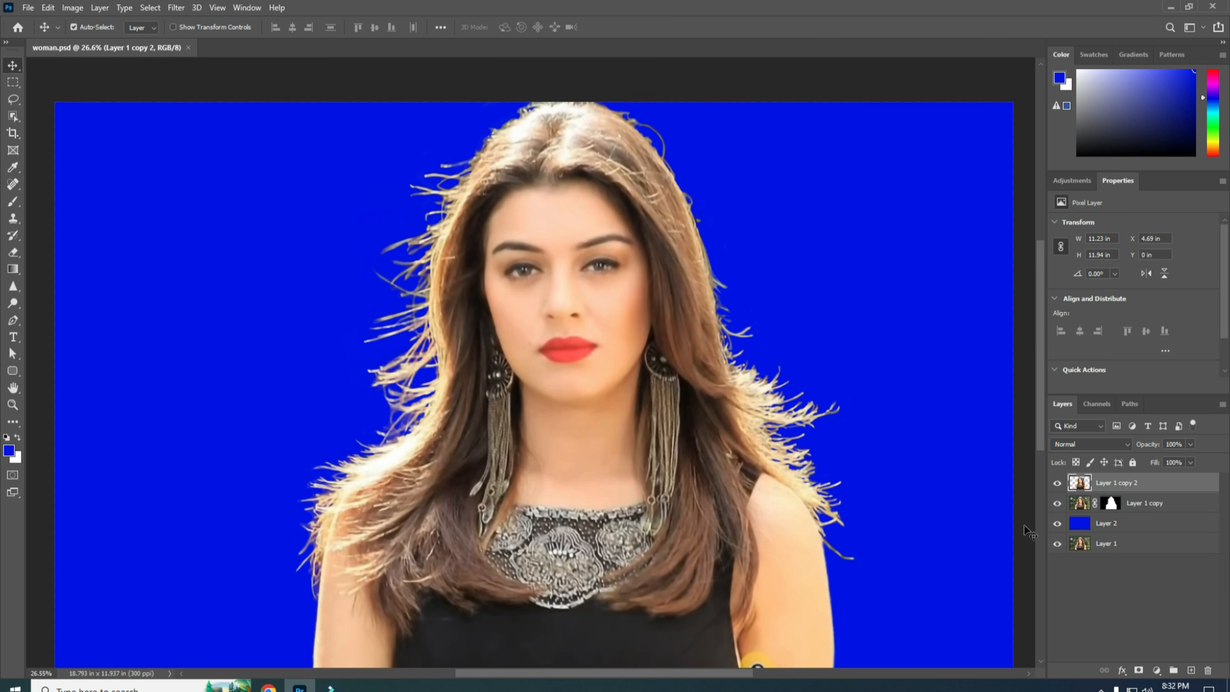
left_click(1056, 544, "alt")
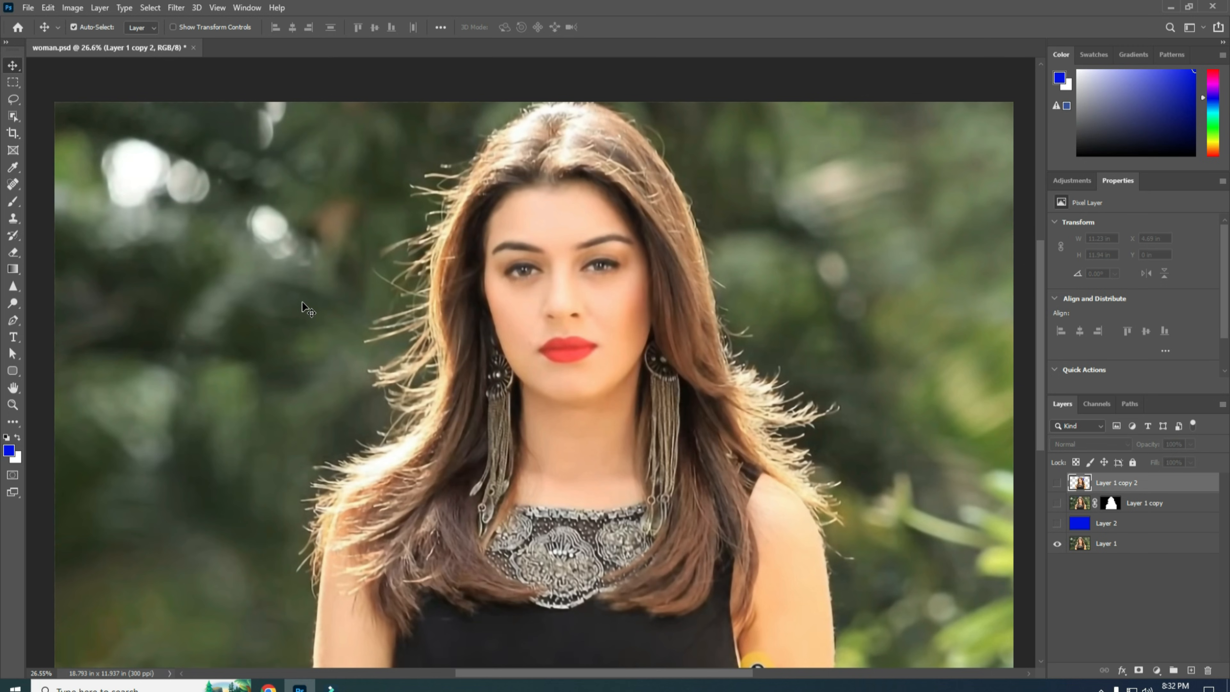
scroll(509, 421, "down", 2)
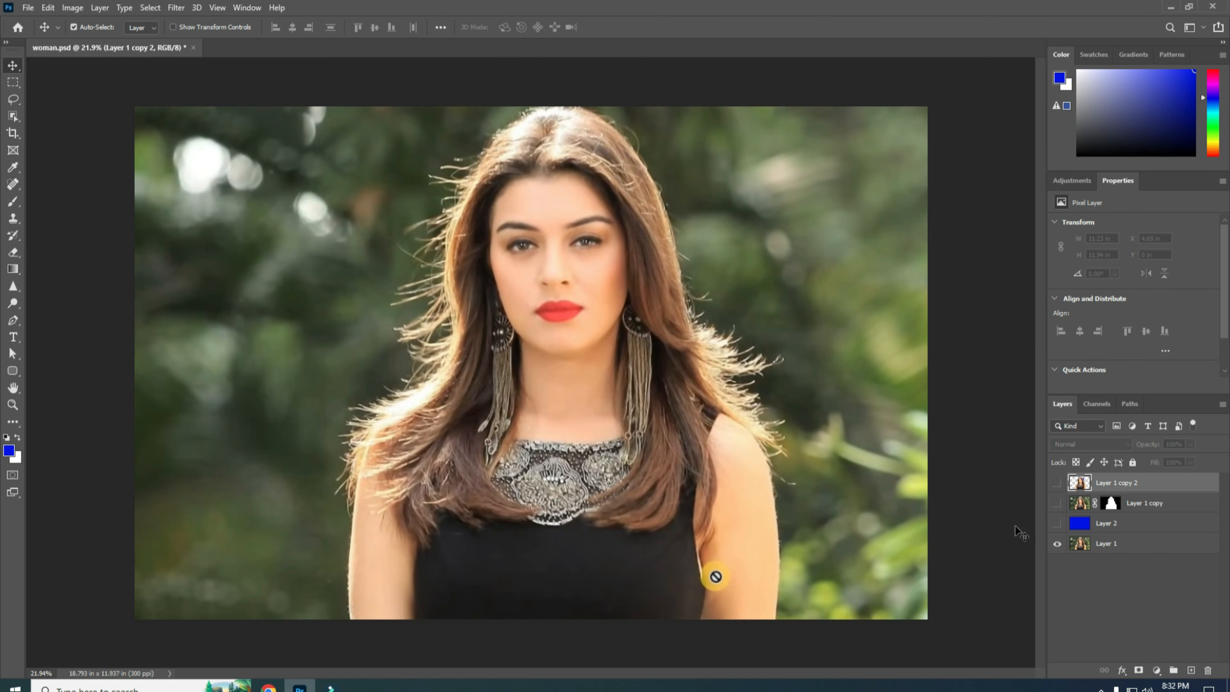
left_click(1057, 543, "alt")
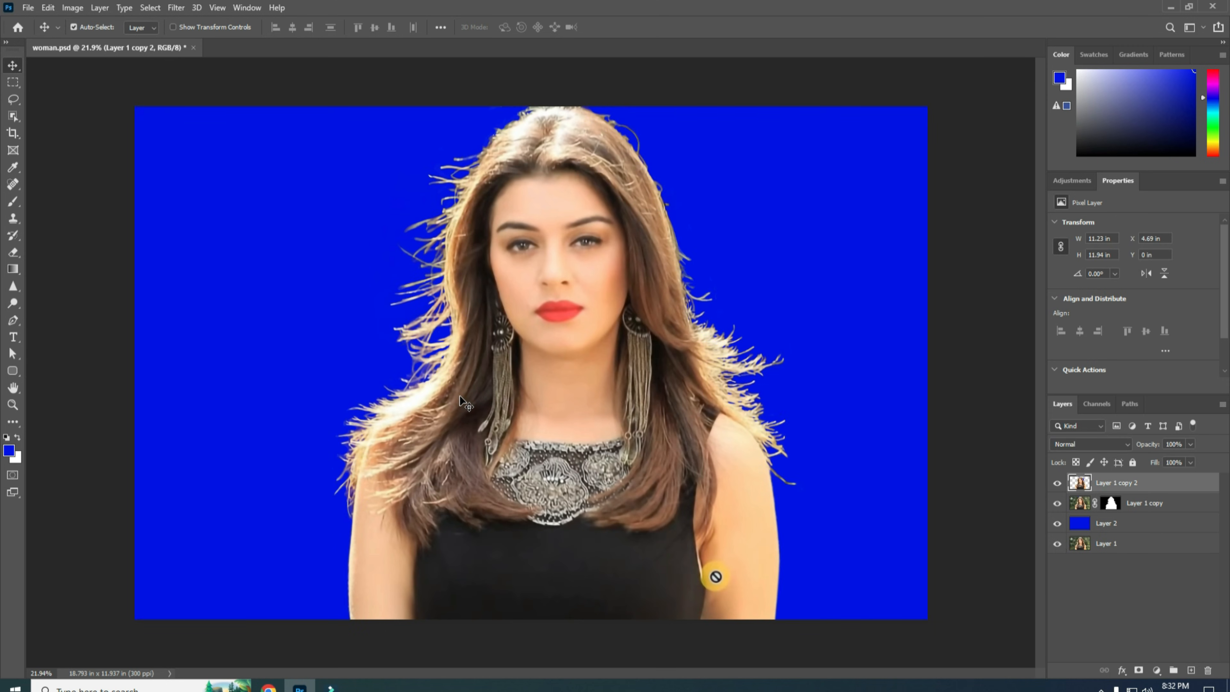
scroll(460, 397, "up", 1)
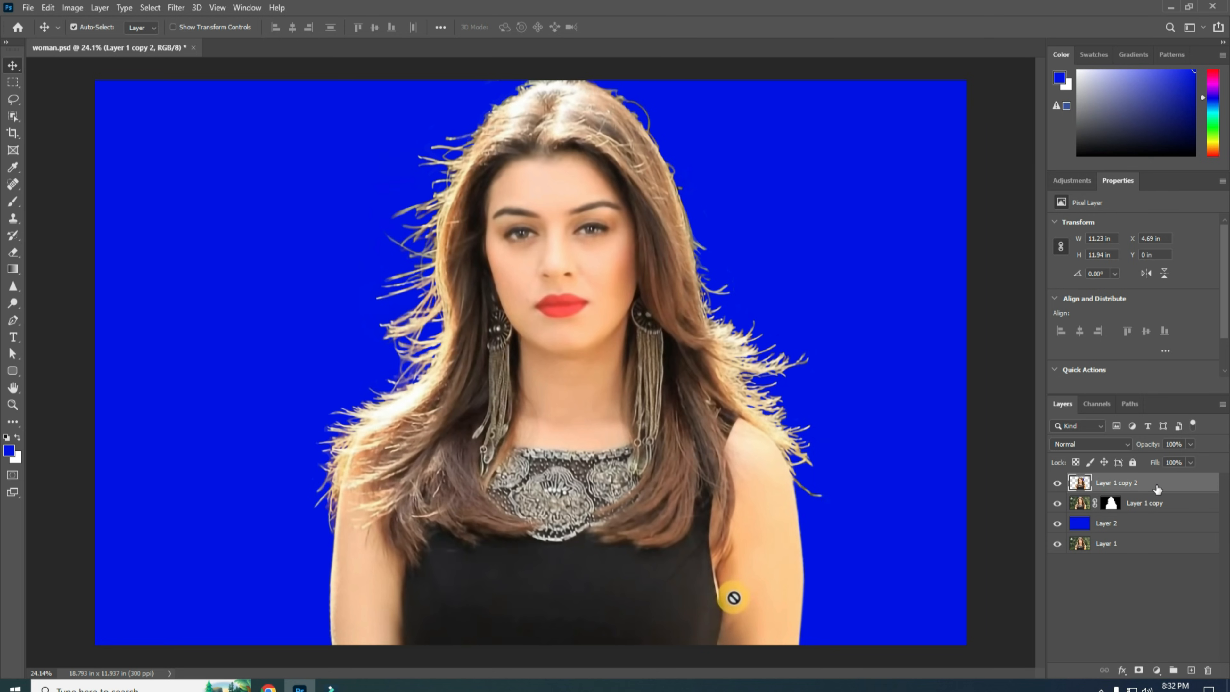
Step: Delete all layers above Layer 1 and duplicate Layer 1 twice
left_click(1157, 524, "shift")
key("Delete")
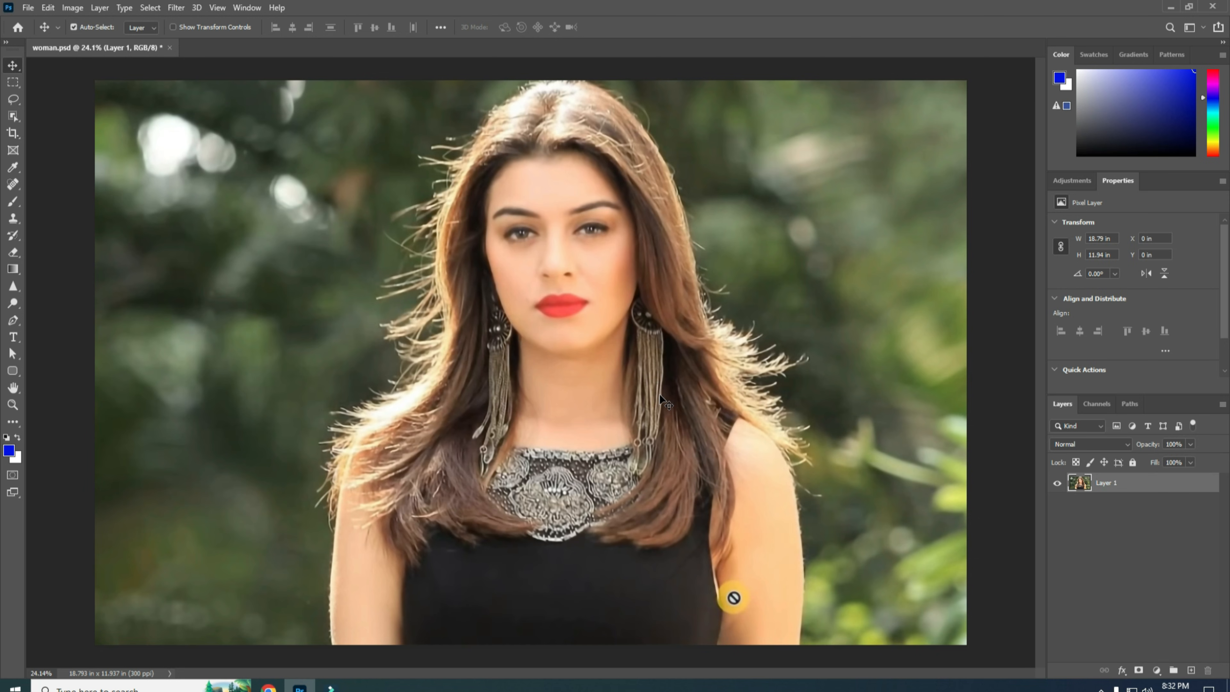
scroll(829, 499, "up", 3)
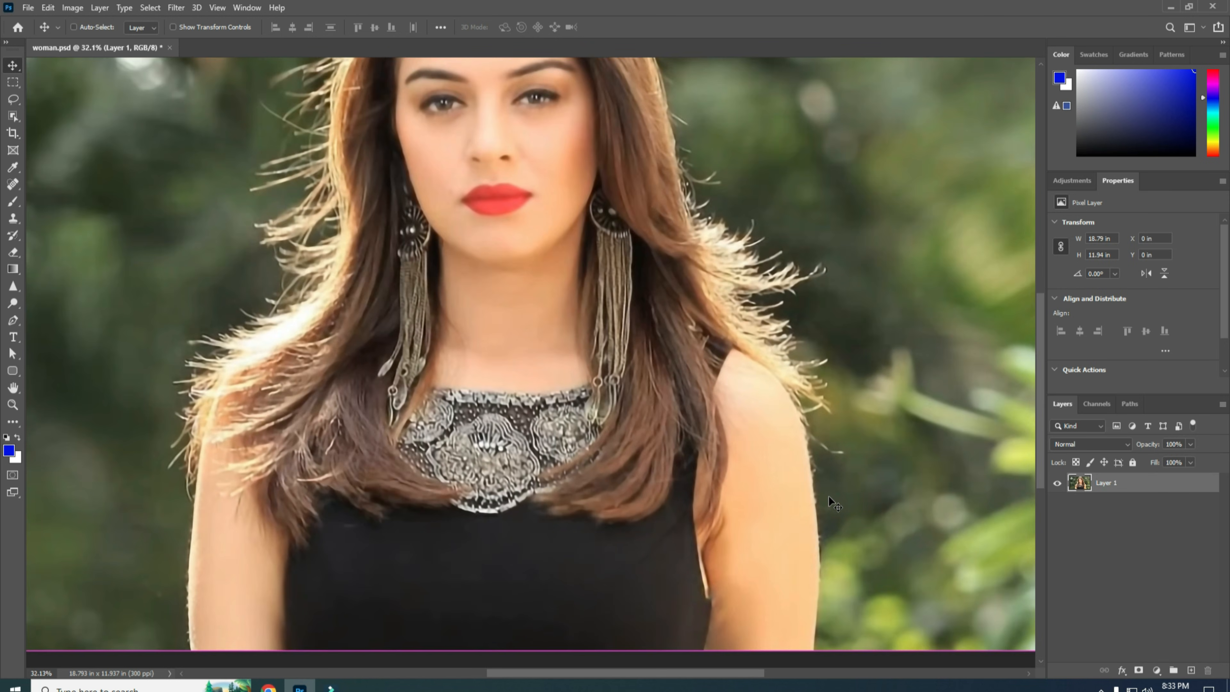
key("ctrl+j")
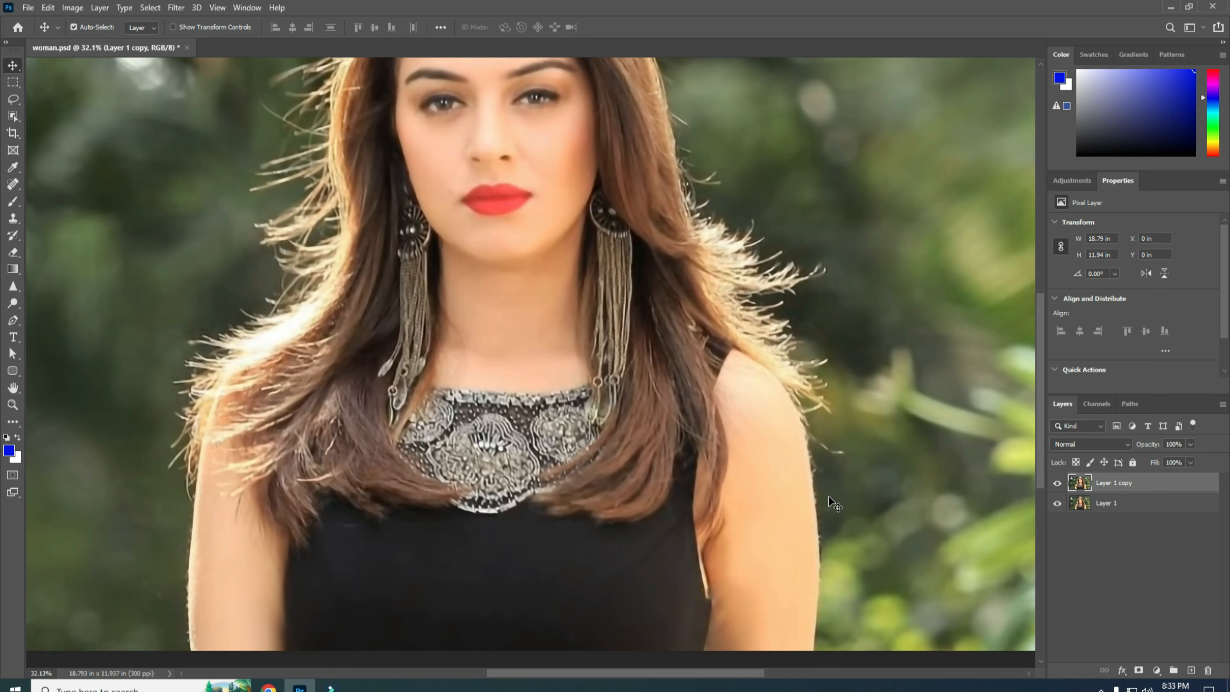
key("ctrl+j")
Step: Add a new layer directly above Layer 1 copy, set the background color to saturated blue, and fill the layer with it
left_click(1115, 504)
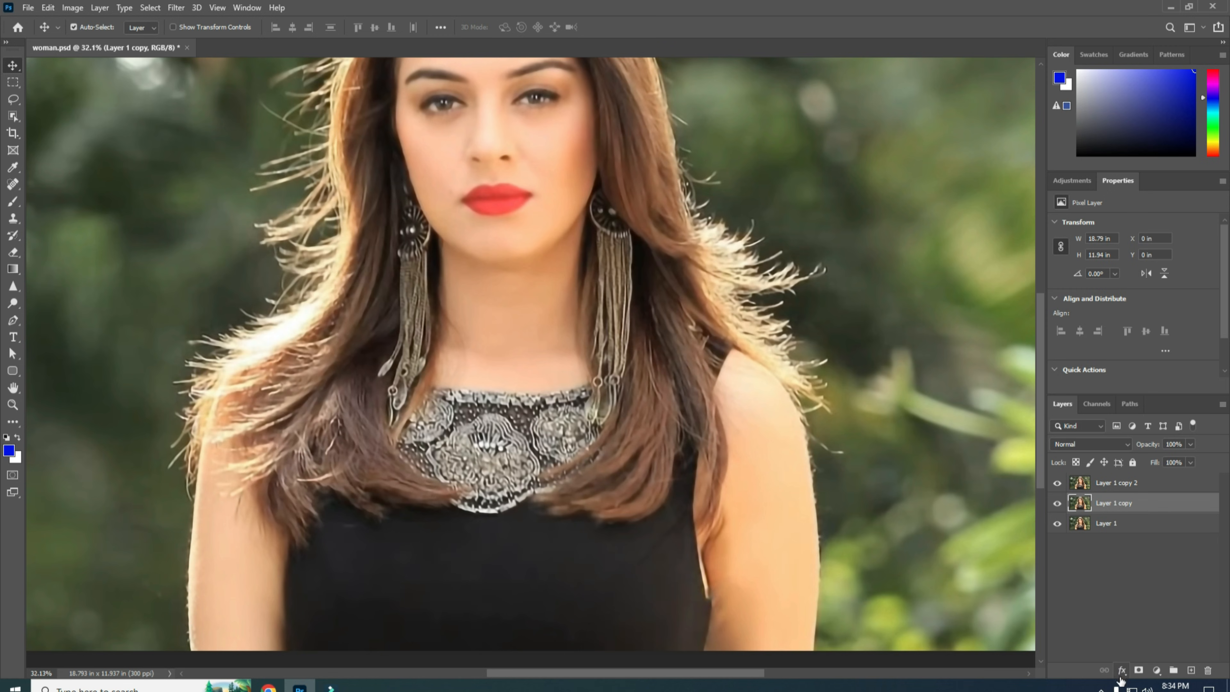
left_click(1191, 671)
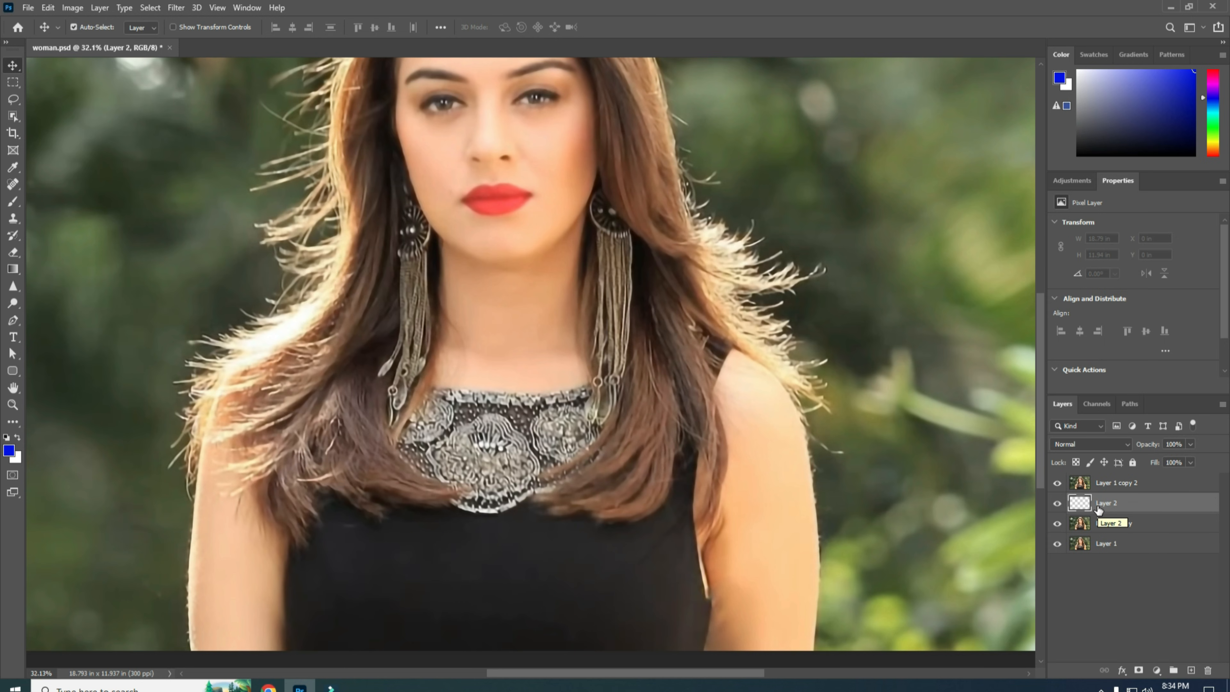
left_click(16, 457)
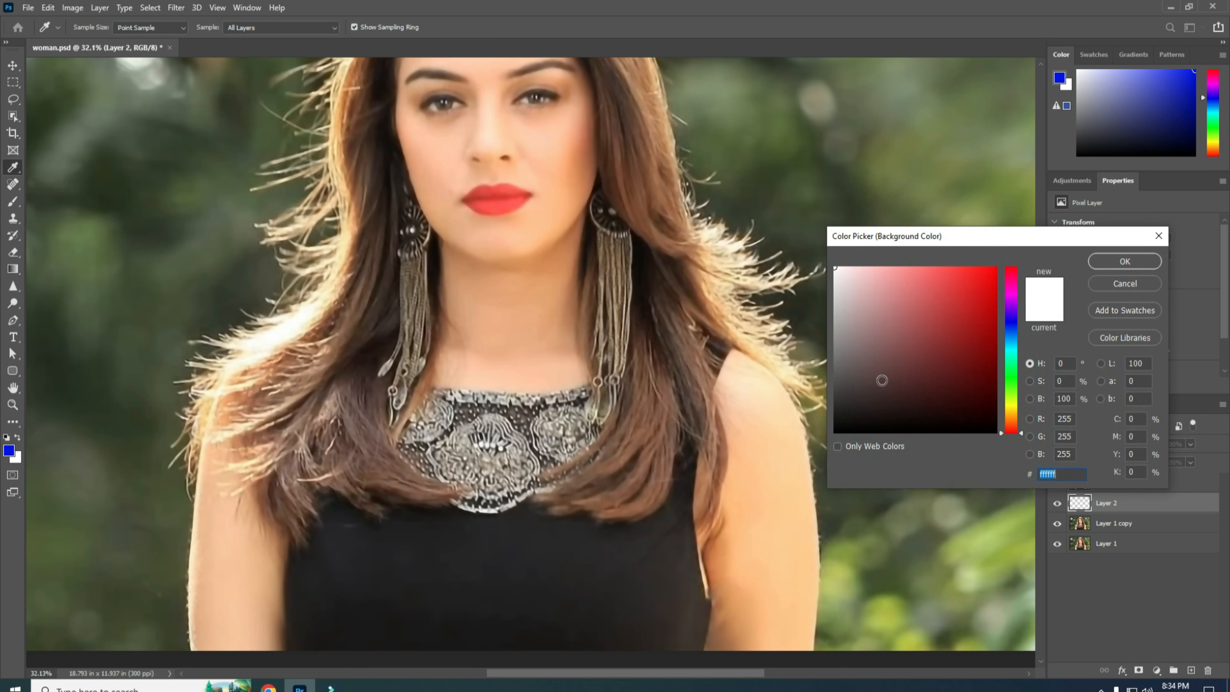
left_click(1011, 325)
left_click(993, 275)
left_click(1128, 263)
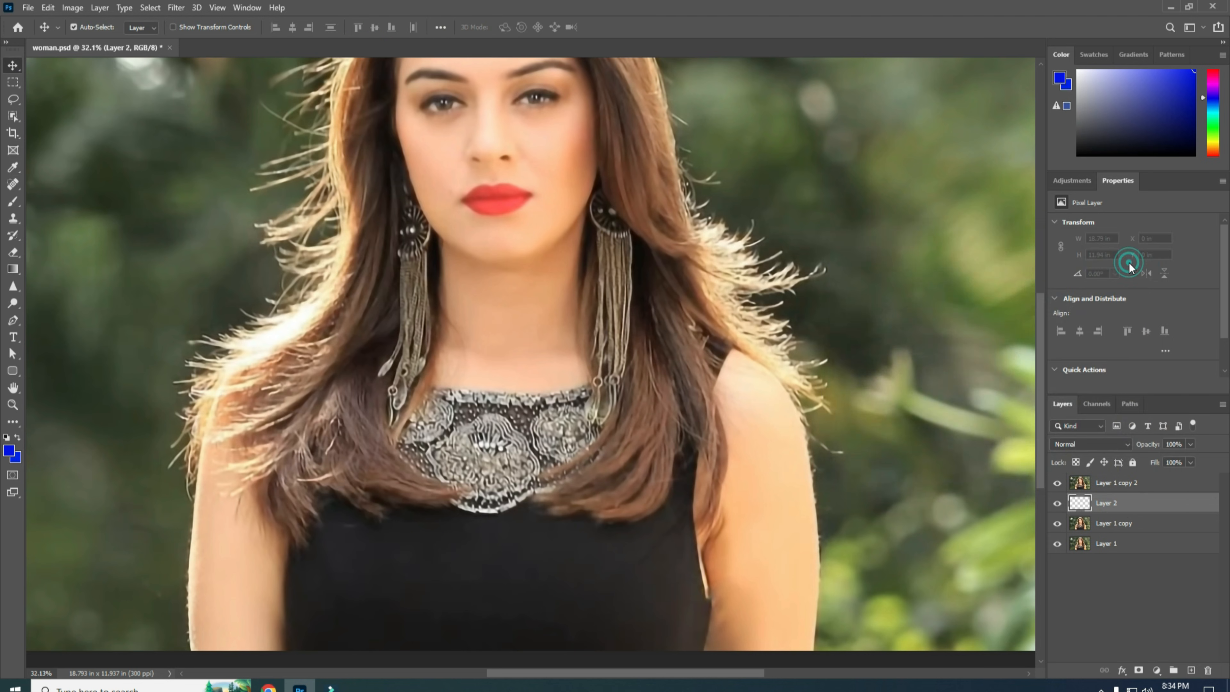
key("ctrl+BackSpace")
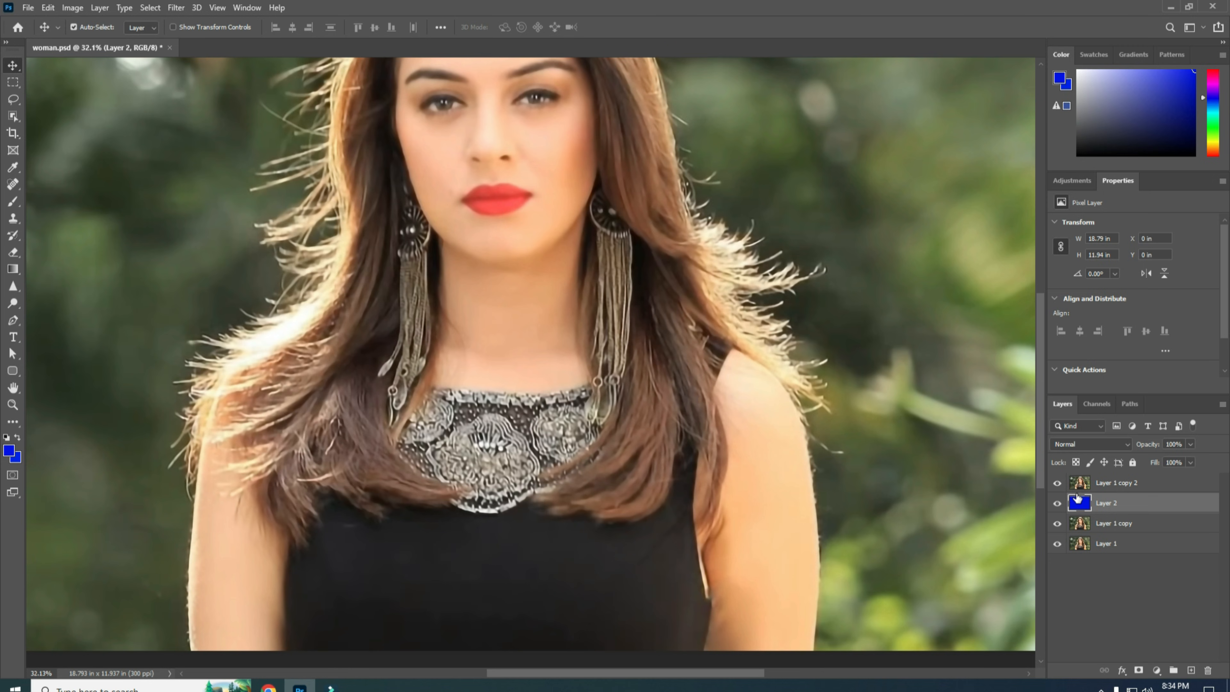
Step: On Layer 1 copy 2, start a Pen tool path at the canvas's lower edge, following the image-left arm's outer edge up to the hair
left_click(1083, 486)
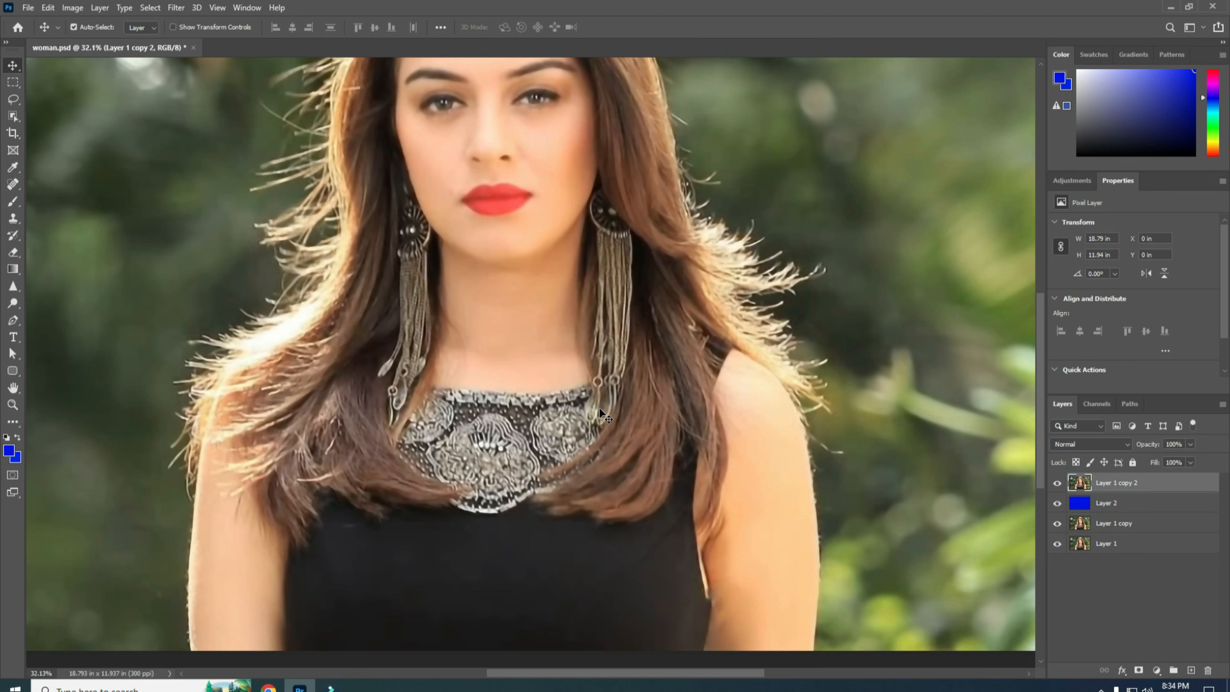
key("ctrl+0")
scroll(595, 463, "down", 1)
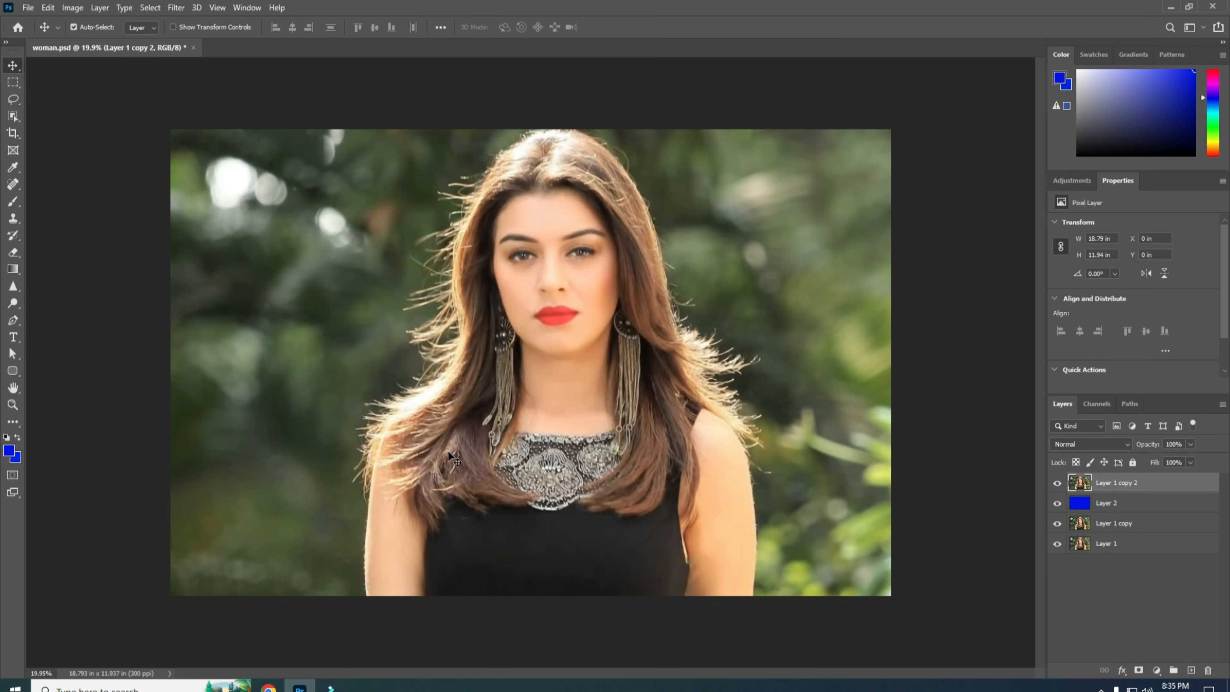
scroll(514, 414, "up", 2)
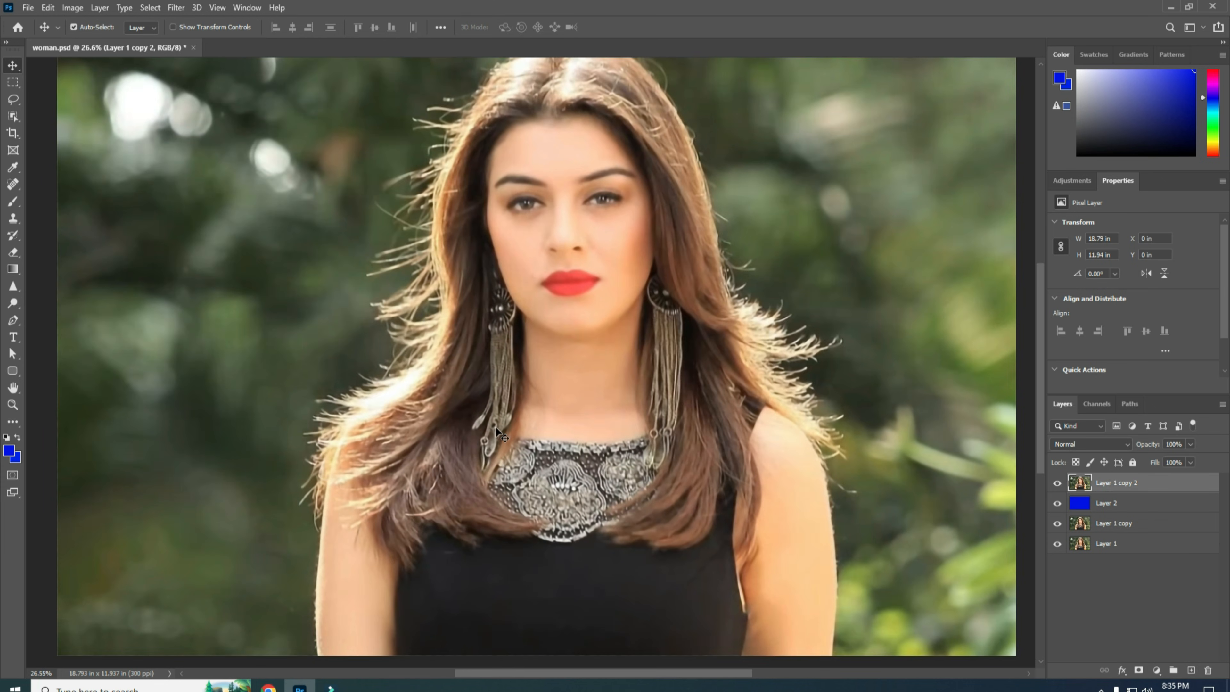
left_click_drag(516, 484, 576, 331)
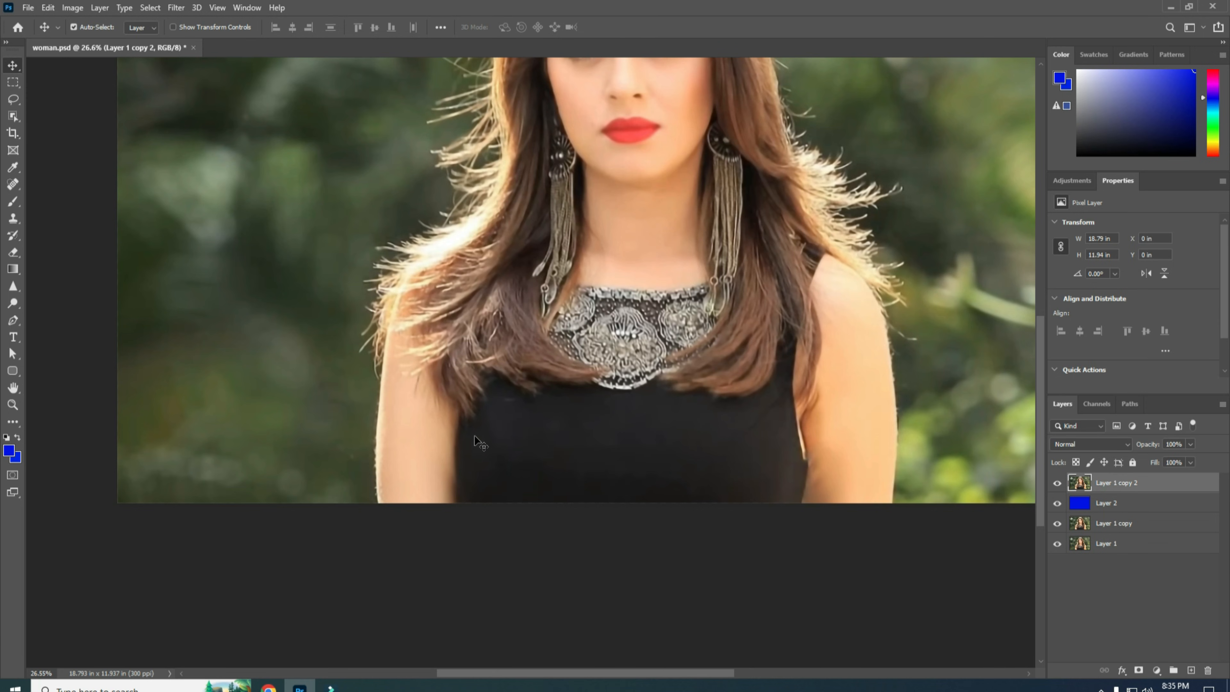
scroll(474, 436, "up", 2)
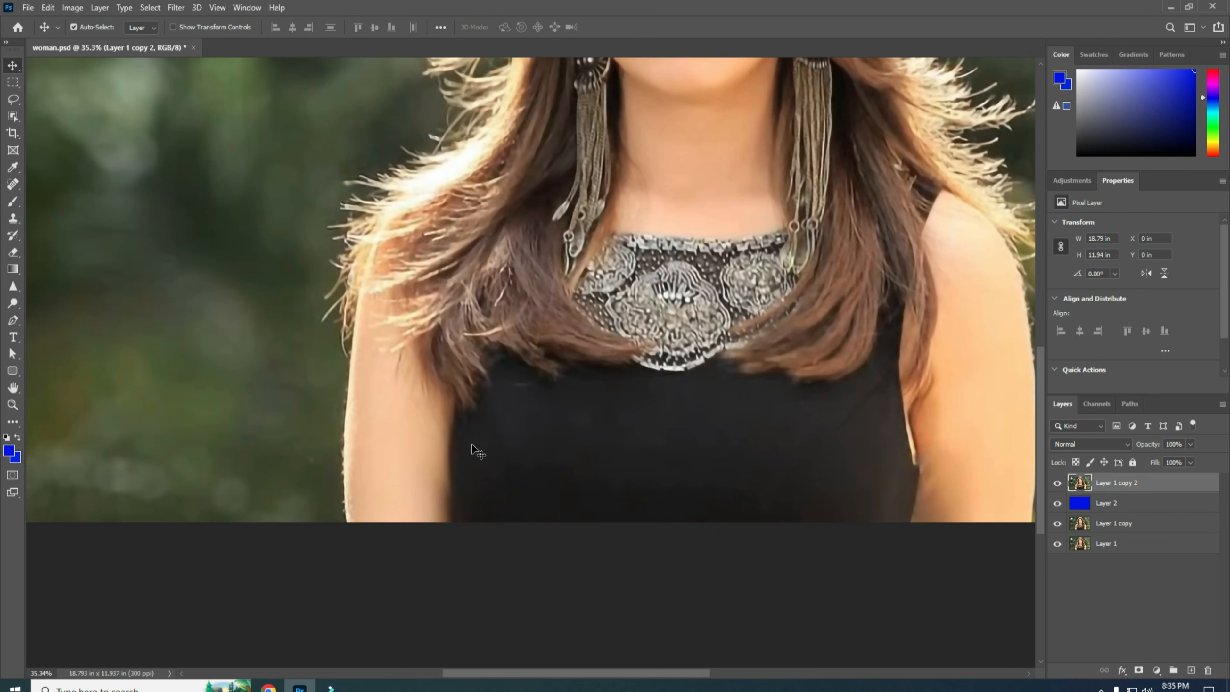
scroll(472, 446, "up", 3)
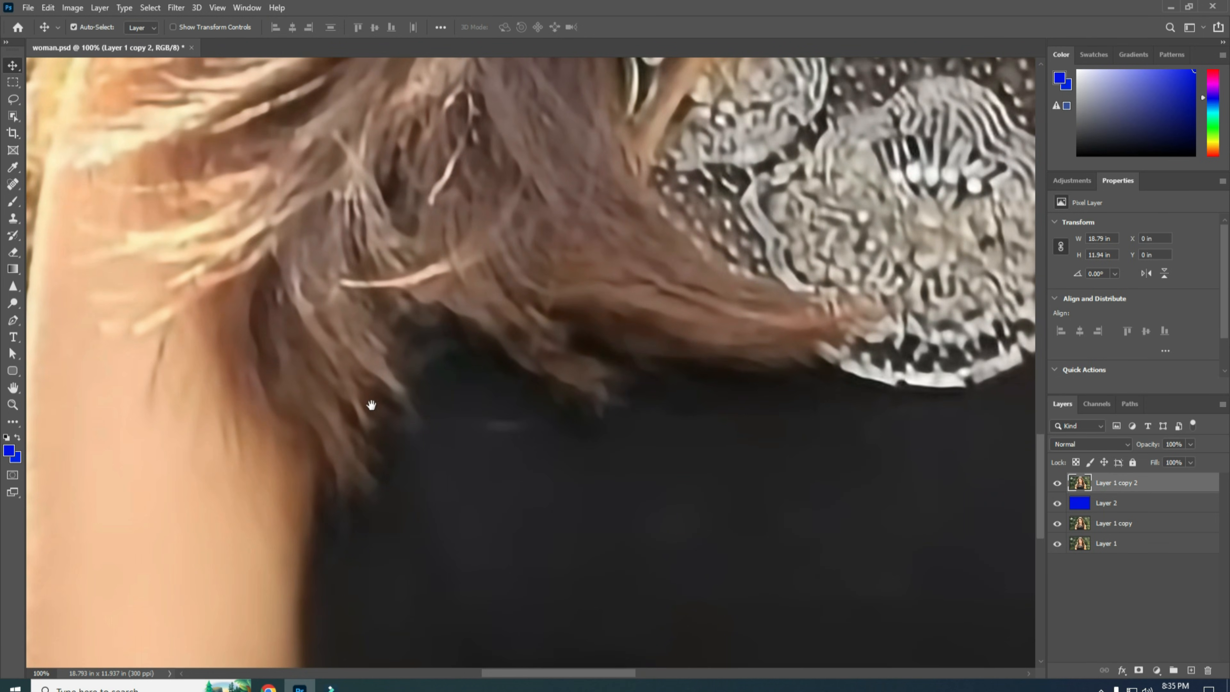
left_click_drag(352, 409, 659, 313)
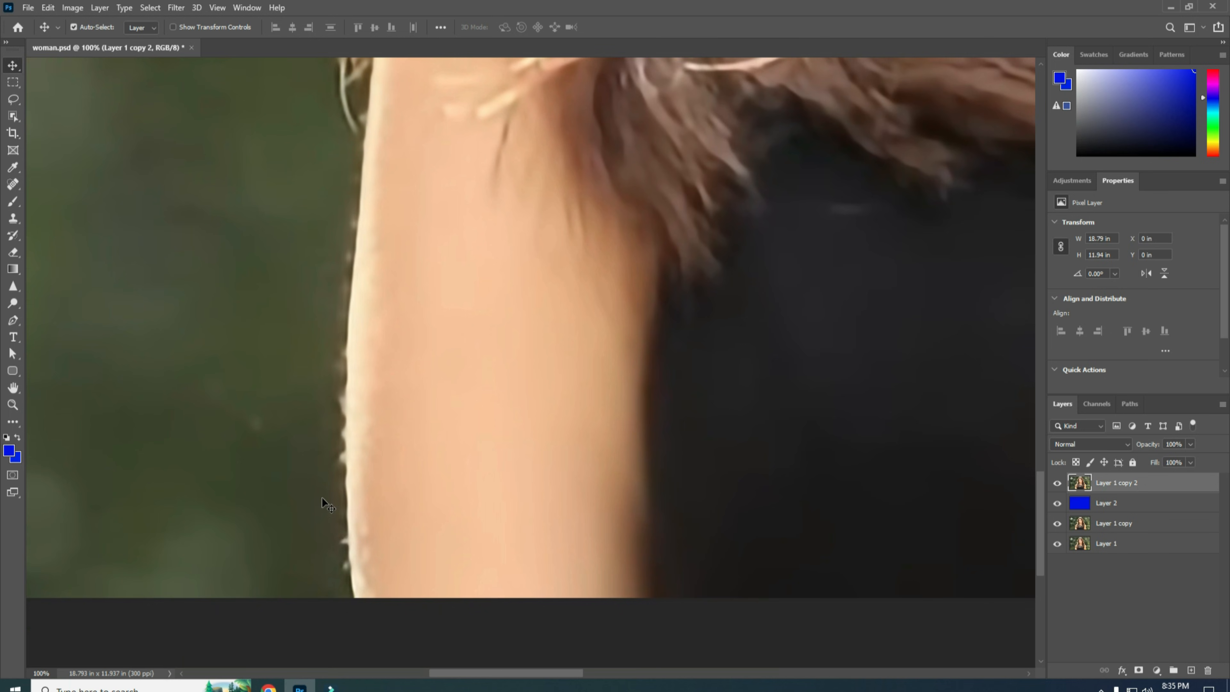
scroll(364, 546, "up", 3)
scroll(368, 549, "up", 1)
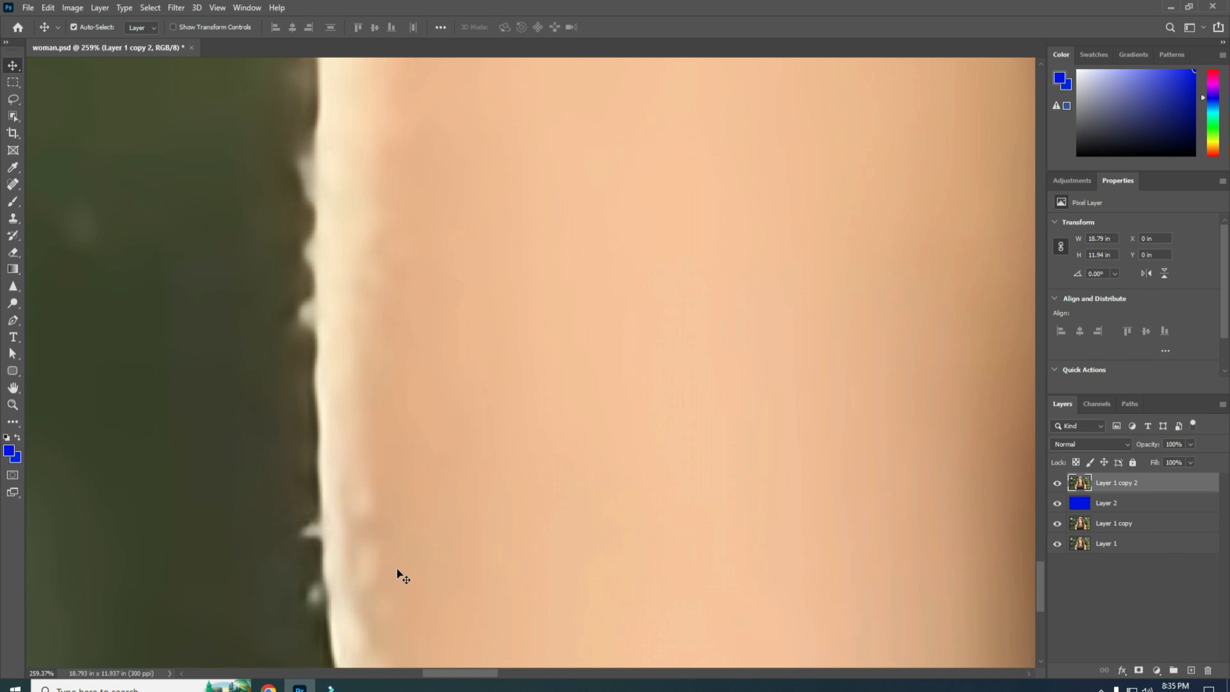
scroll(398, 567, "down", 3)
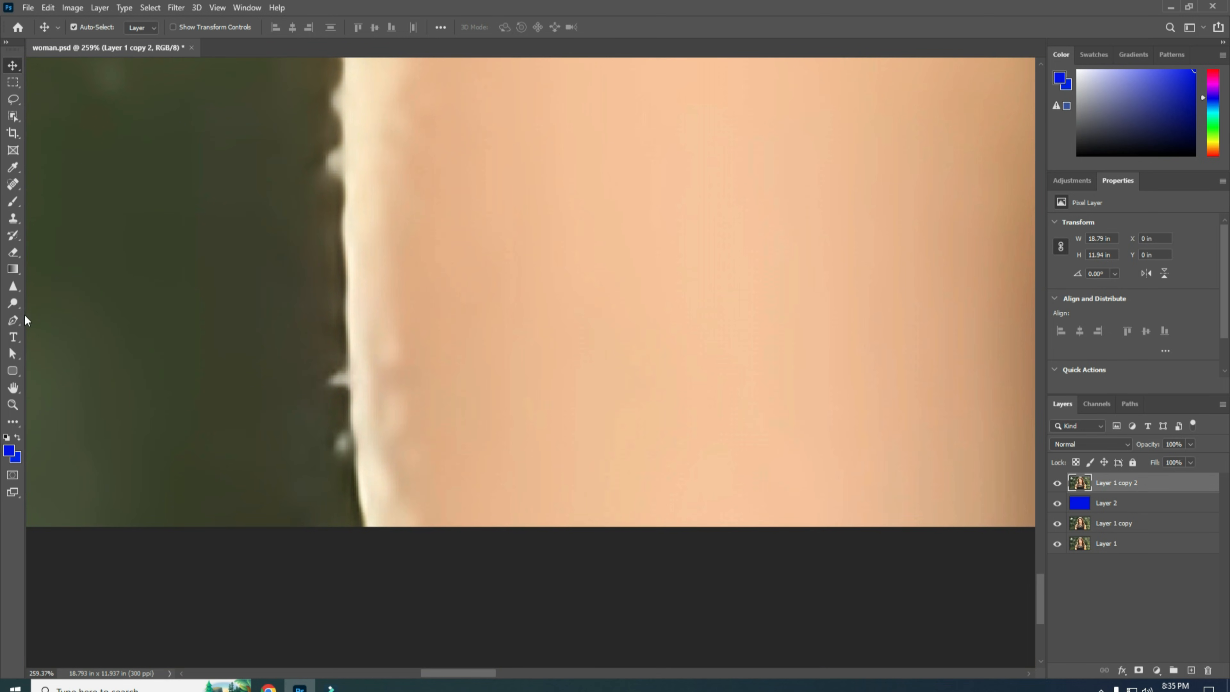
left_click(15, 320)
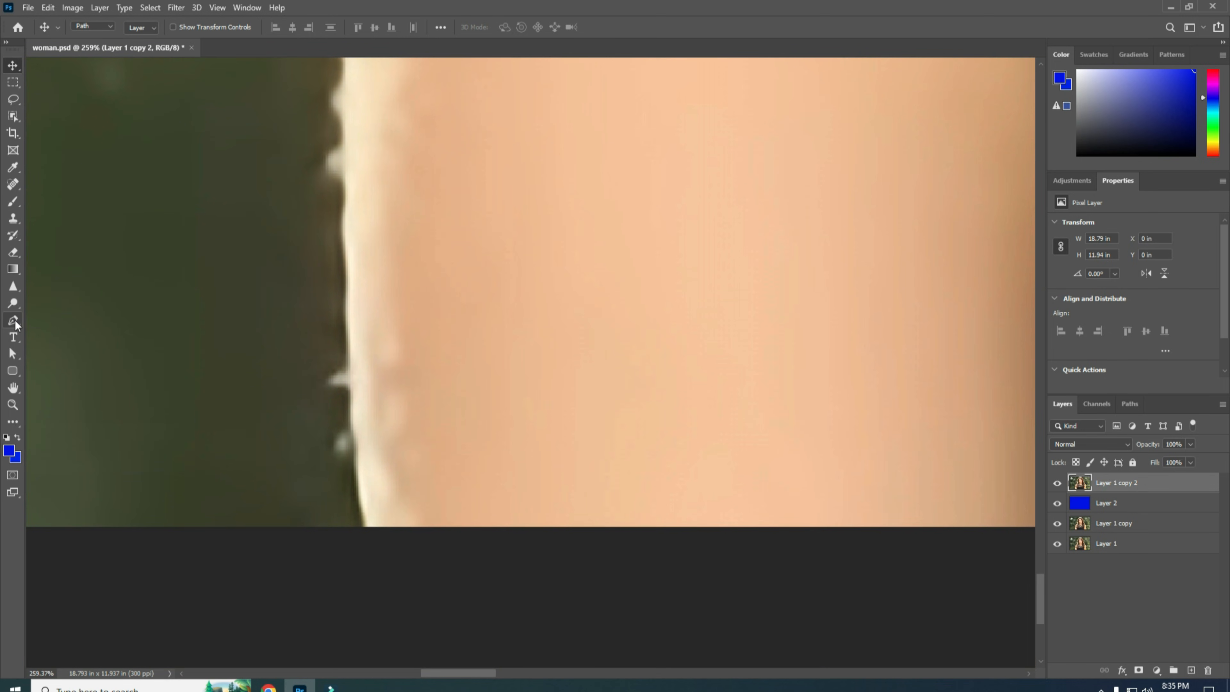
left_click(363, 535)
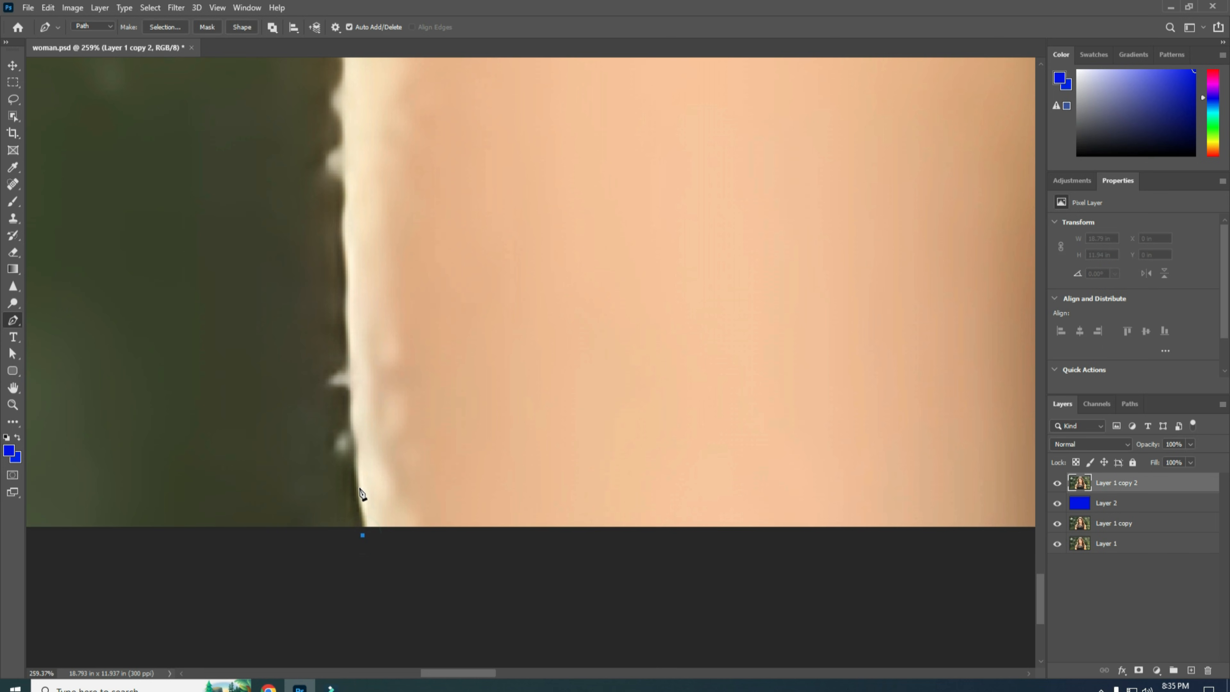
left_click_drag(359, 495, 358, 467)
left_click_drag(352, 420, 345, 403)
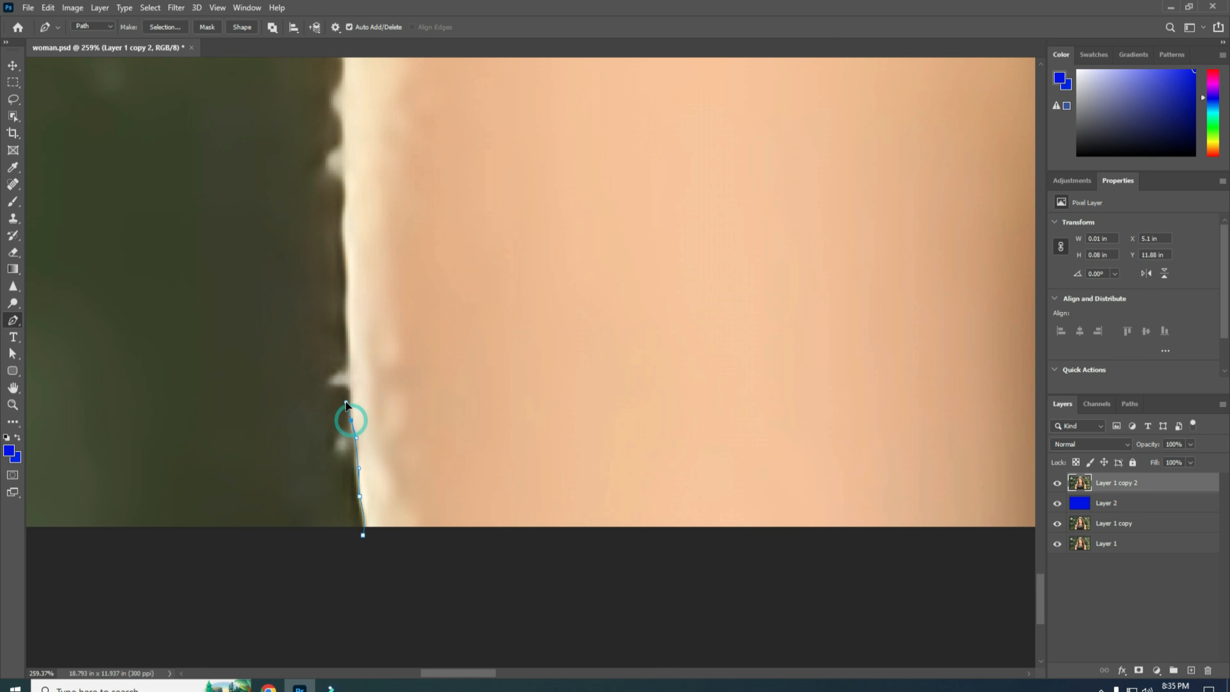
left_click(346, 315)
left_click_drag(347, 238, 347, 229)
left_click_drag(347, 169, 348, 309)
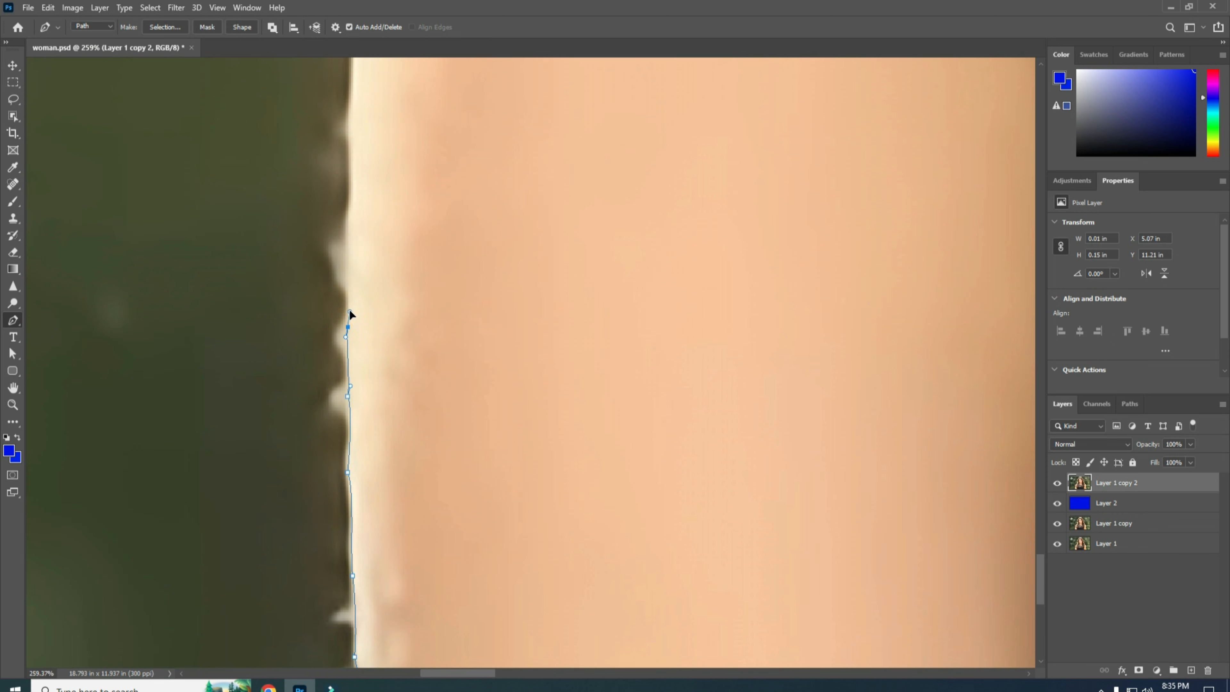
left_click_drag(351, 165, 487, 360)
left_click_drag(487, 359, 486, 346)
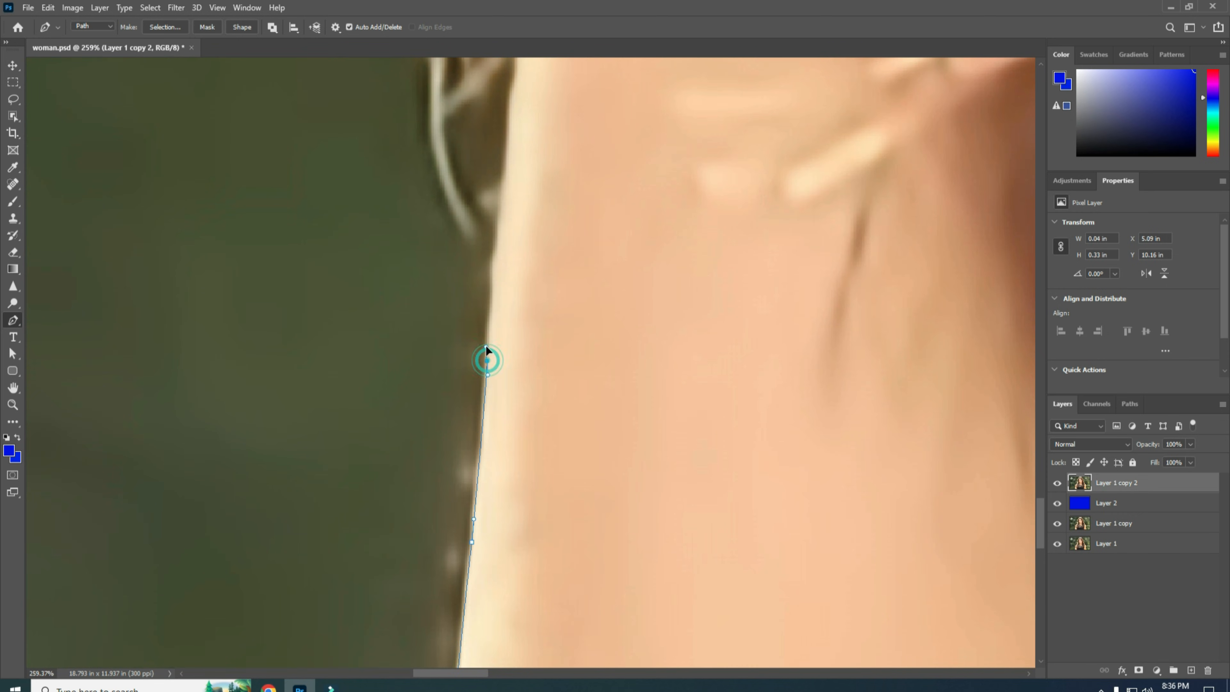
left_click(498, 264)
Step: Continue the path loosely outside the flyaway hair at the image-left shoulder, up to about chin level
scroll(513, 283, "down", 8)
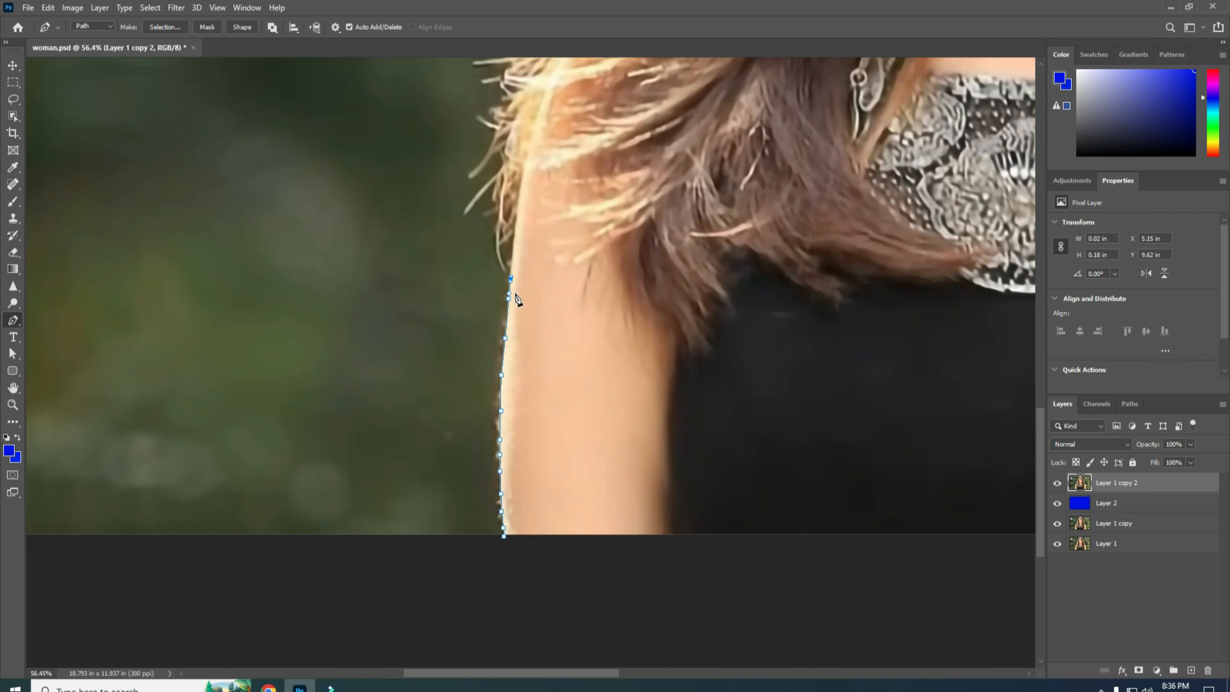
scroll(516, 300, "down", 2)
scroll(557, 324, "down", 2)
scroll(576, 322, "down", 2)
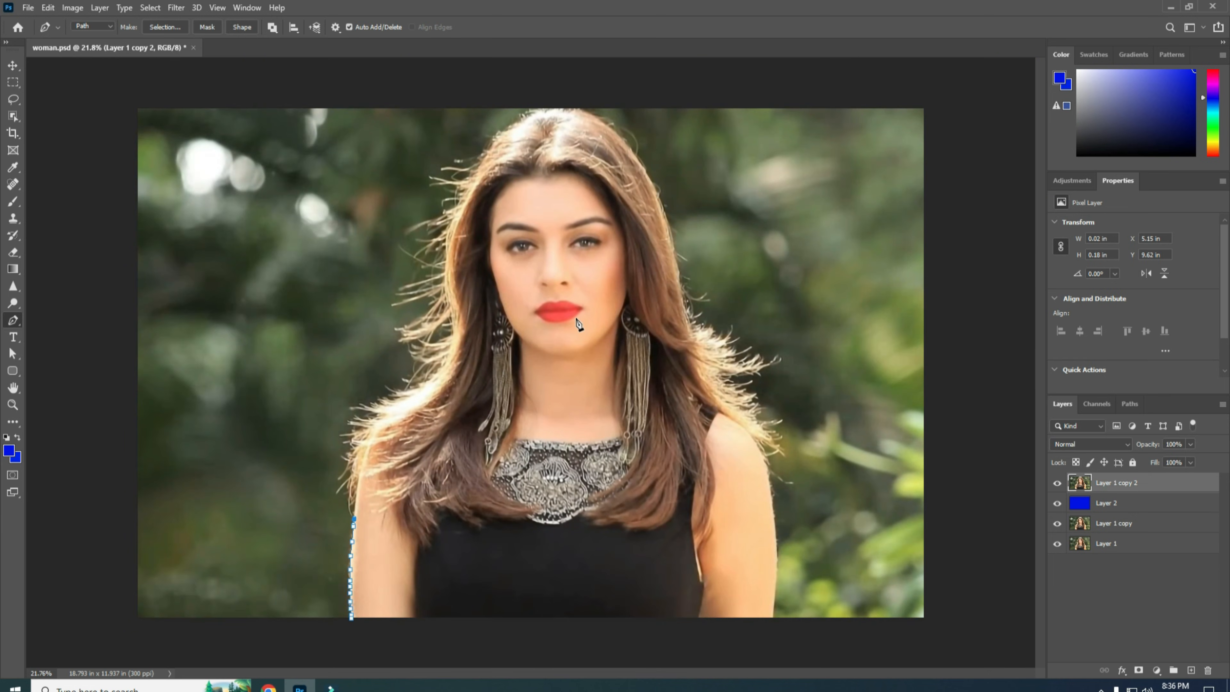
left_click(341, 511)
left_click(327, 502)
left_click(325, 474)
left_click(329, 430)
left_click(339, 396)
left_click(366, 382)
left_click(401, 363)
left_click(394, 346)
left_click(378, 331)
Step: Carry the path loosely around the upper hair and over the top of the head, leaving a margin of background
left_click(385, 289)
left_click(387, 257)
left_click(390, 212)
left_click(409, 163)
left_click(456, 118)
left_click(536, 91)
left_click(615, 98)
left_click(649, 146)
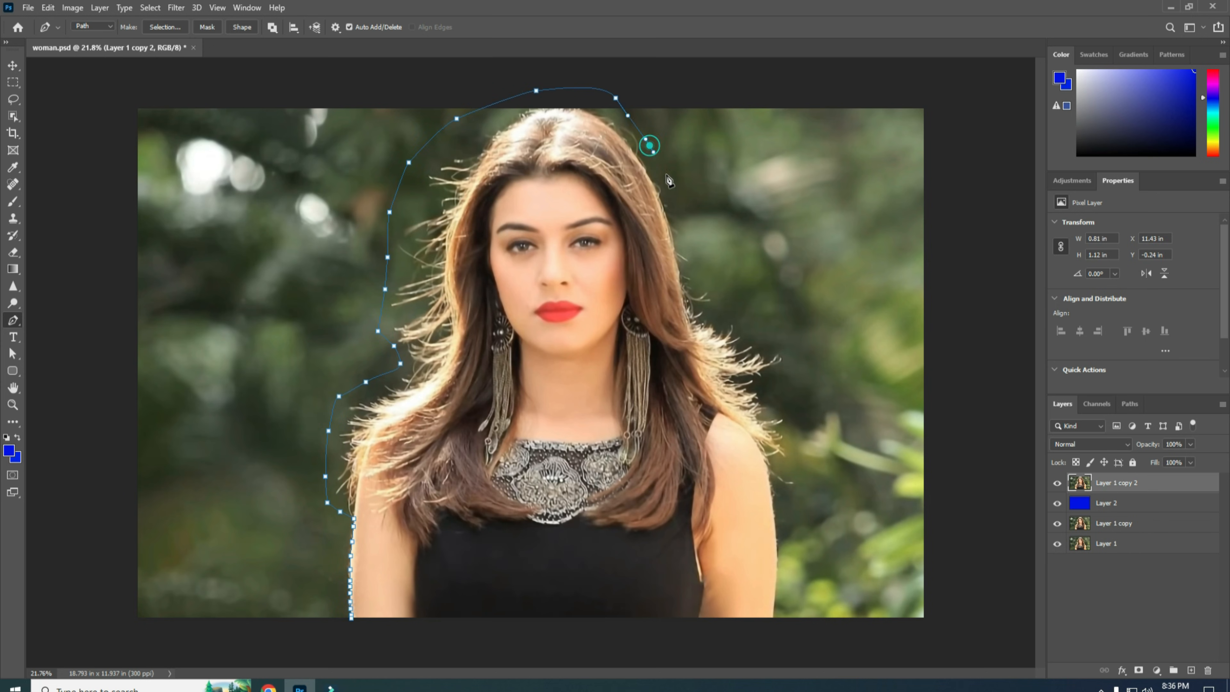
Step: Extend the path down around the flyaway hair on the image-right side, curving back in to the upper arm below the last strand
left_click_drag(753, 322, 758, 332)
left_click_drag(774, 343, 792, 369)
left_click_drag(778, 375, 772, 380)
left_click_drag(764, 388, 766, 395)
left_click_drag(788, 416, 796, 436)
left_click_drag(797, 466, 800, 477)
scroll(757, 489, "up", 6)
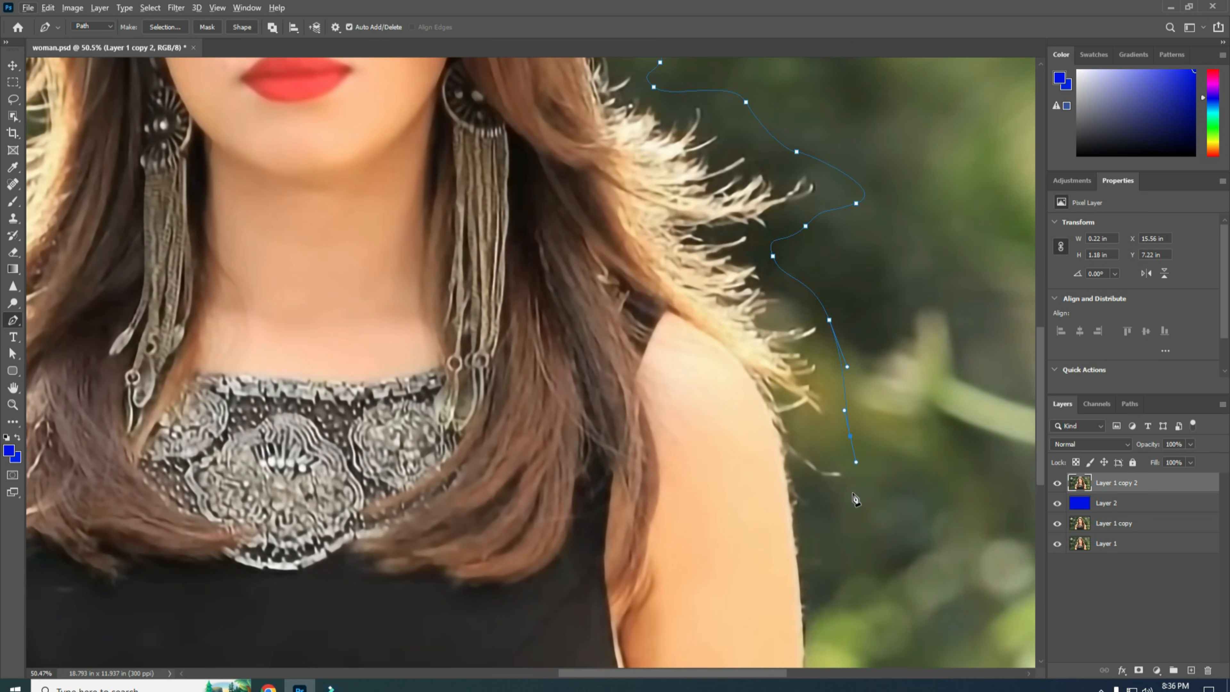
left_click(853, 486)
left_click(829, 486)
left_click(803, 473)
left_click(782, 456)
Step: Trace the outer edge of the image-right arm with the path down to the lower edge of the photo
scroll(784, 463, "down", 5)
left_click(756, 380)
left_click(753, 390)
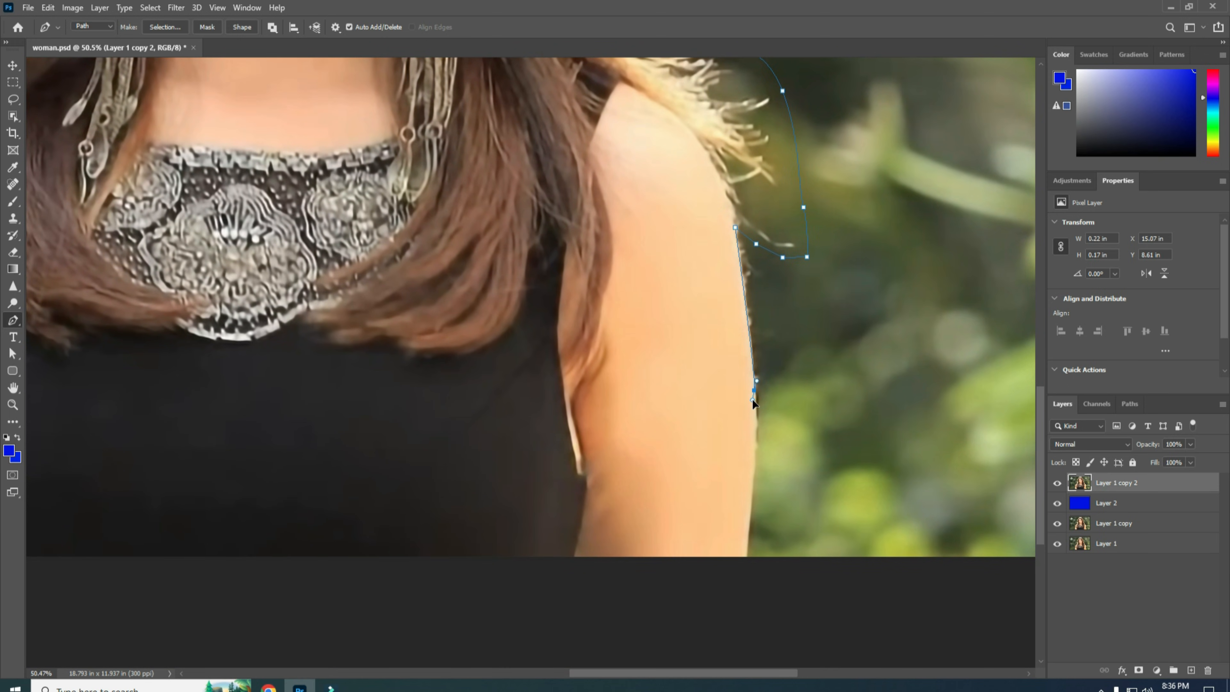
left_click(747, 556)
Step: Extend the path from the base of the image-right arm below the photo and up around its image-right side, outside the canvas
scroll(741, 568, "down", 6)
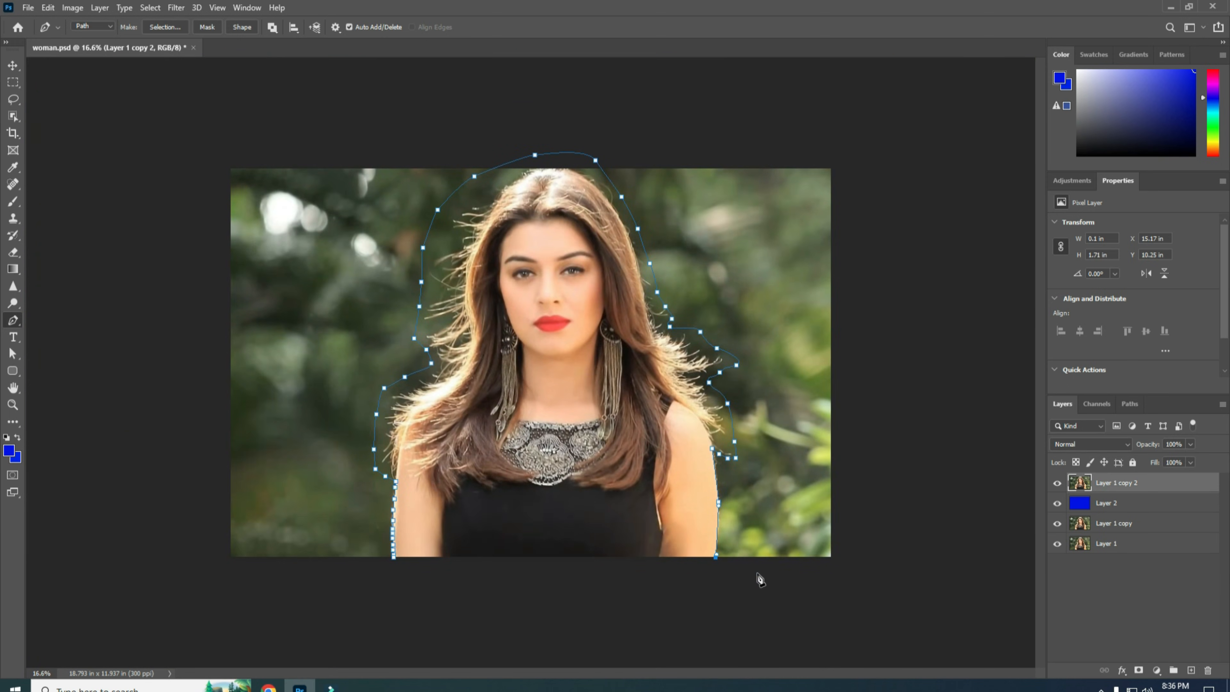
left_click(735, 575)
left_click_drag(850, 579, 865, 566)
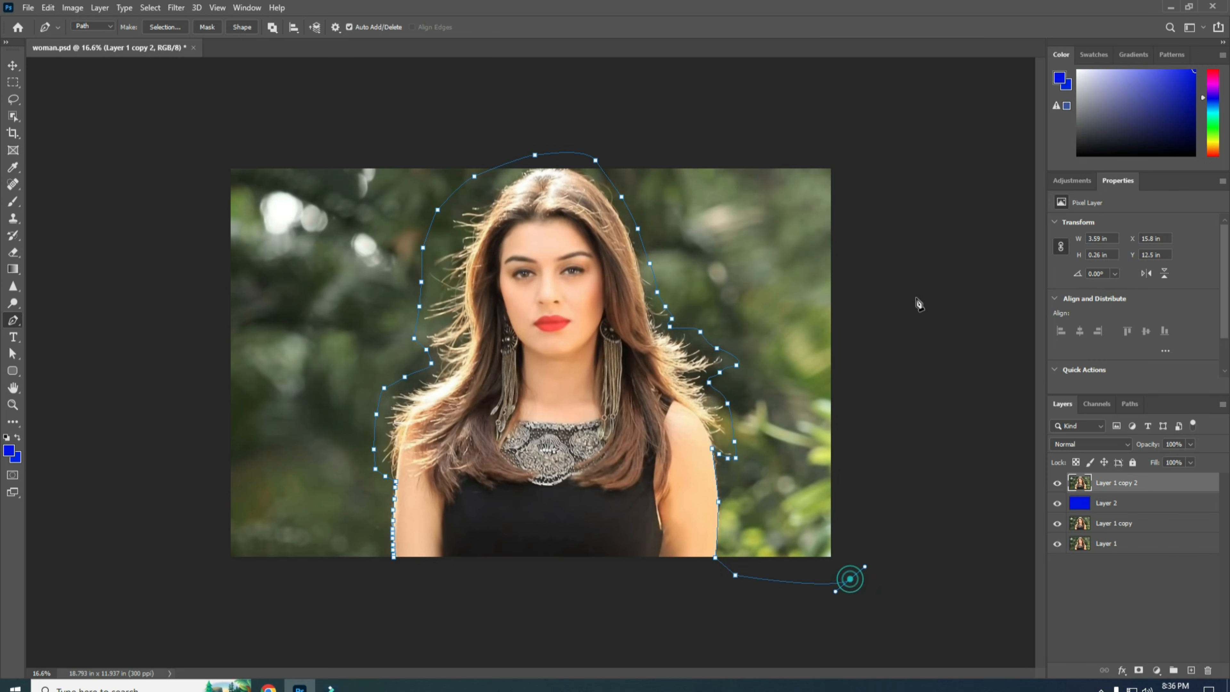
left_click(914, 285)
left_click(857, 131)
Step: Carry the path above the photo and down its image-left side, closing it at the starting point below the image-left arm
left_click(568, 90)
left_click(355, 102)
left_click(222, 140)
left_click(187, 246)
left_click(199, 389)
left_click(211, 541)
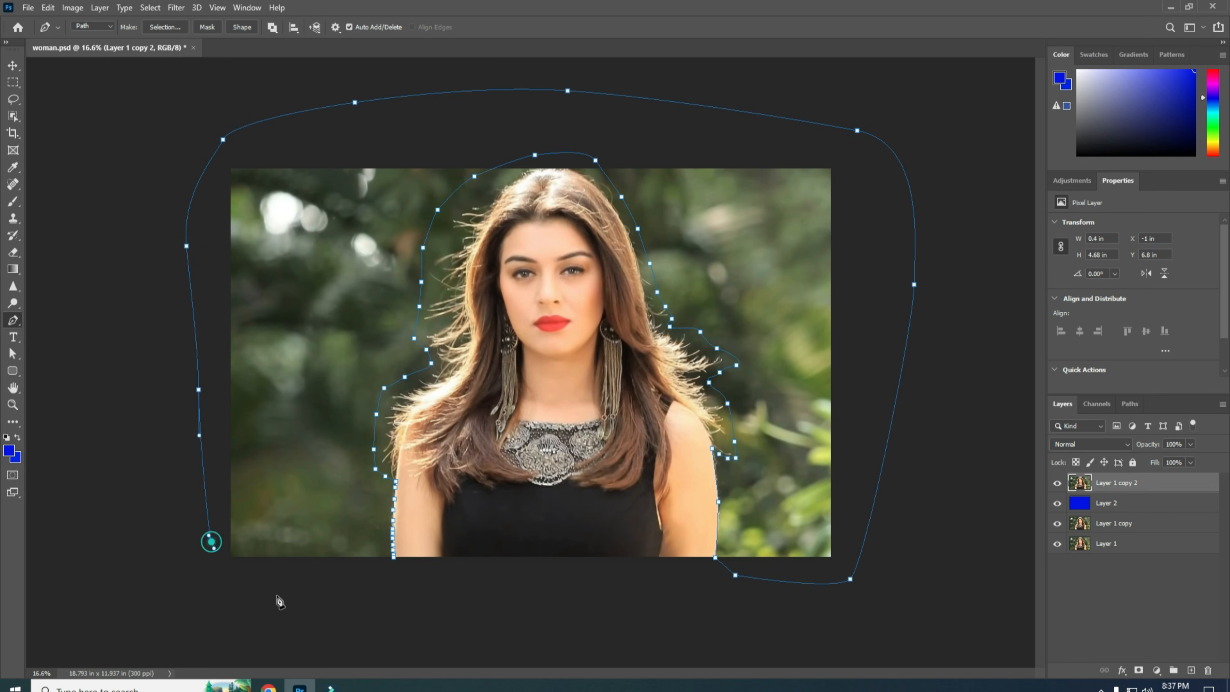
left_click(296, 601)
left_click_drag(393, 596, 400, 591)
left_click(393, 557)
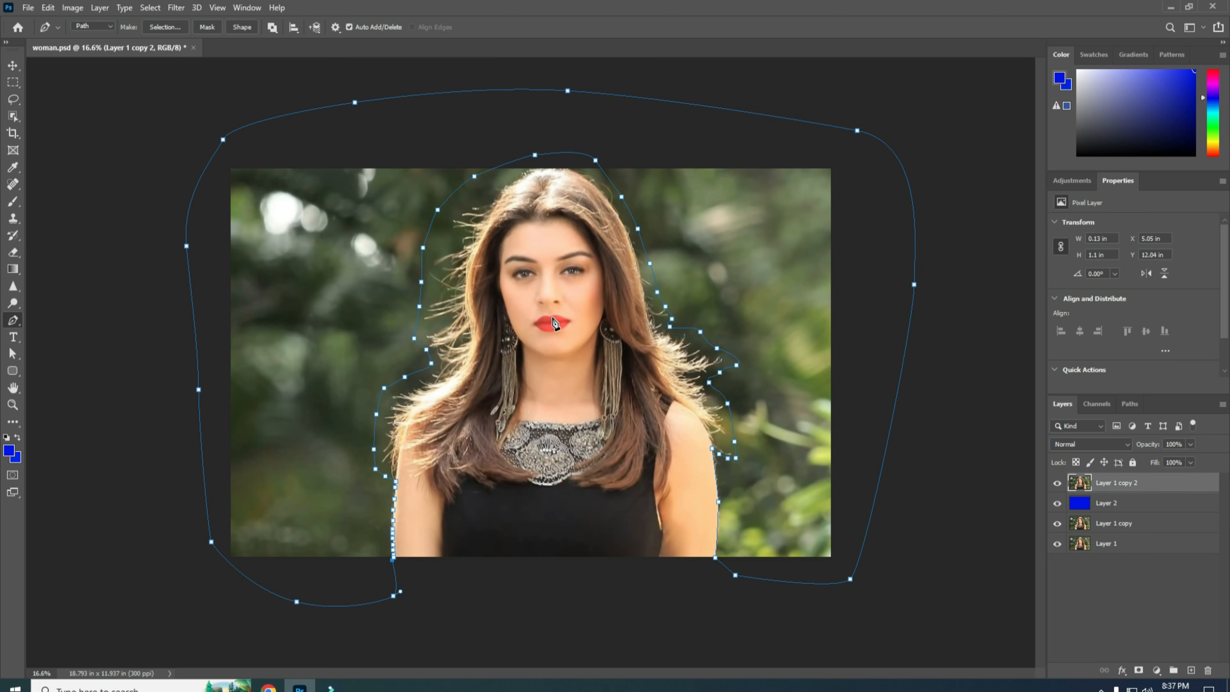
Step: Convert the closed path into a new anti-aliased selection
right_click(556, 287)
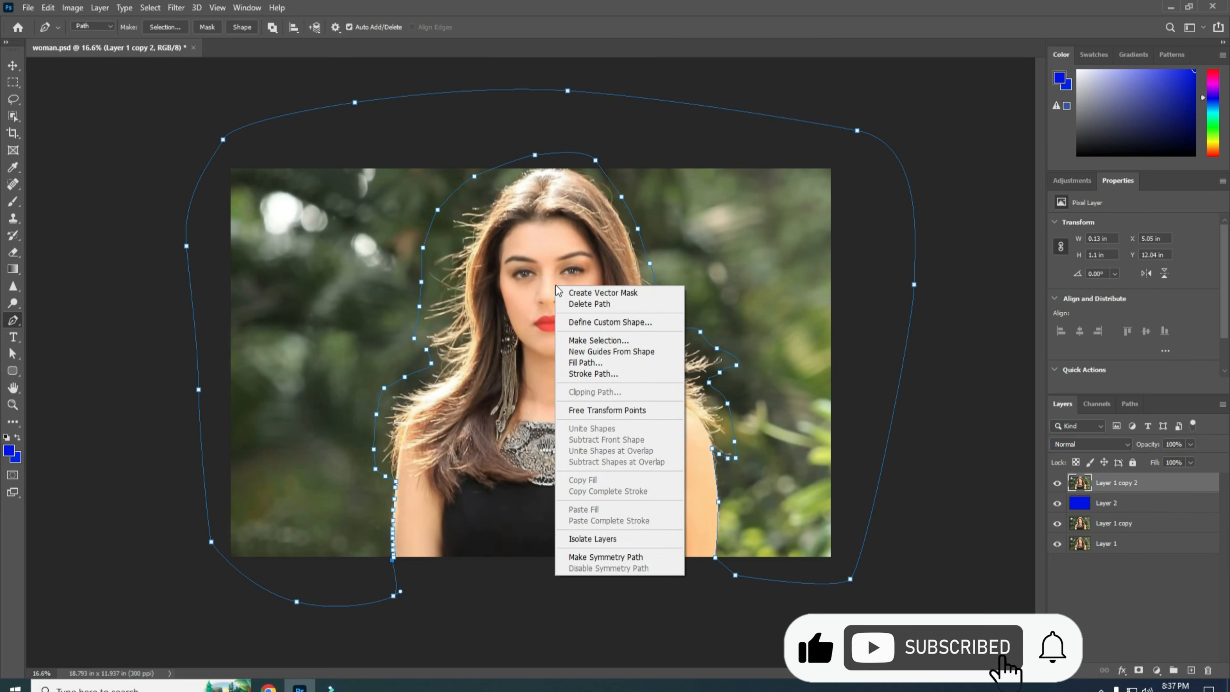
left_click(579, 340)
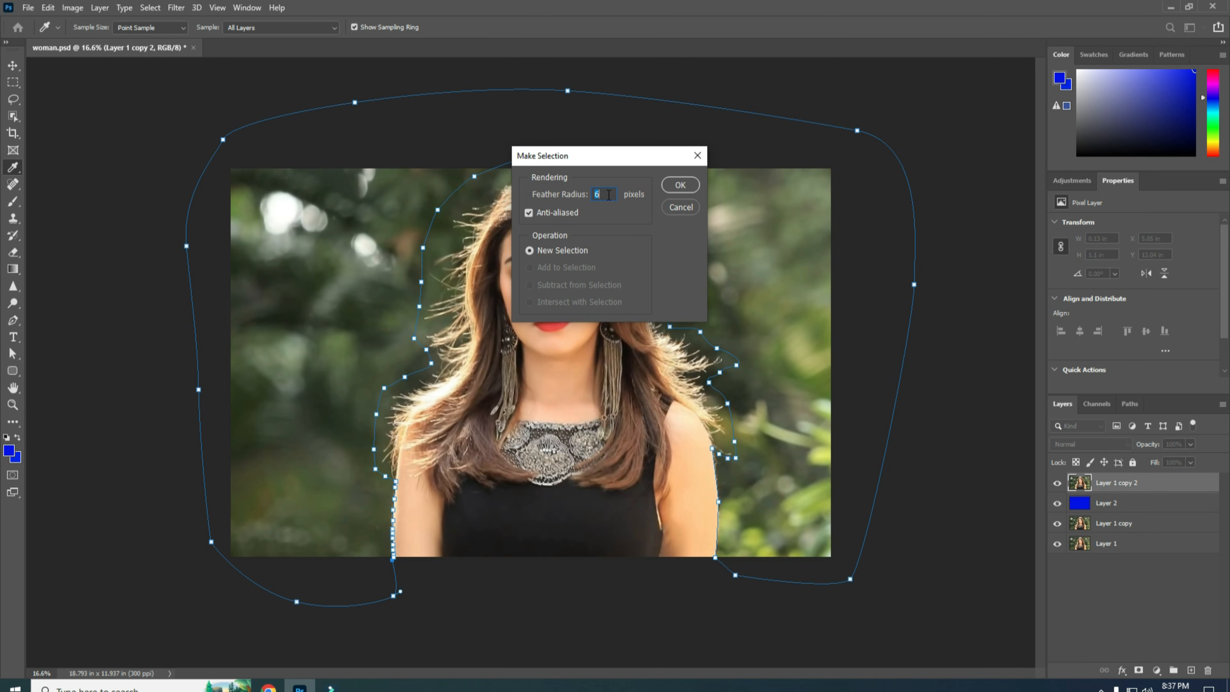
left_click(673, 187)
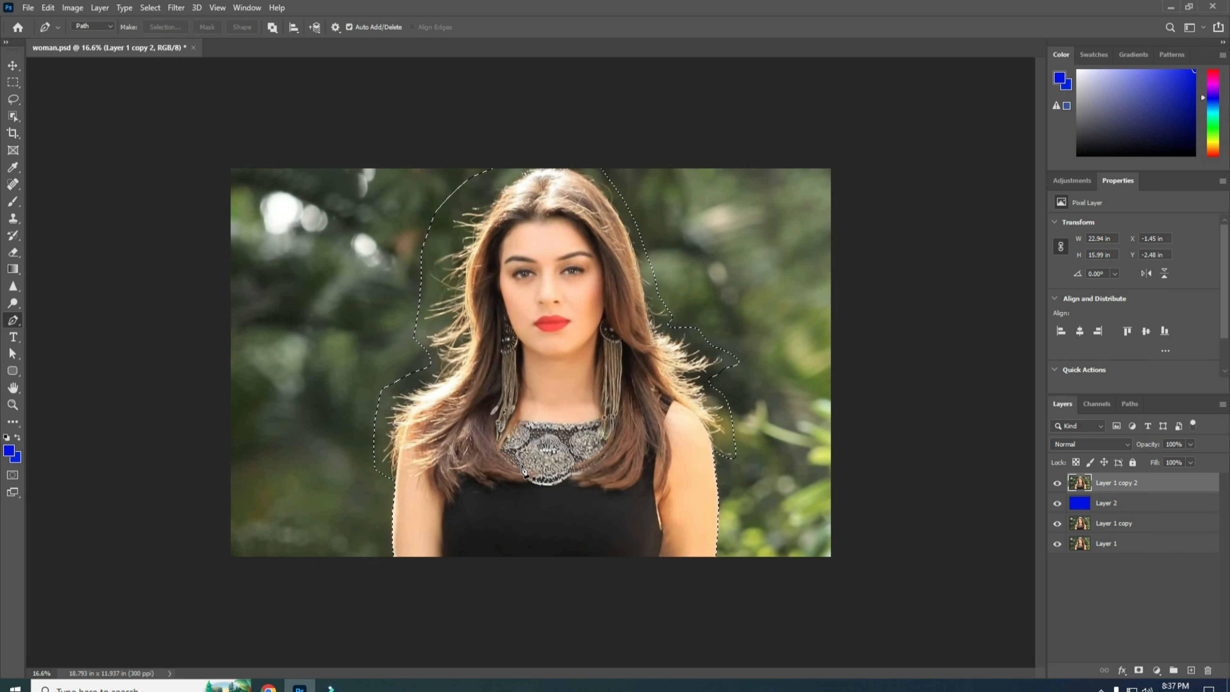
Step: Delete the background outside the woman's loose outline from Layer 1 copy 2 and clear the selection
scroll(558, 497, "up", 1)
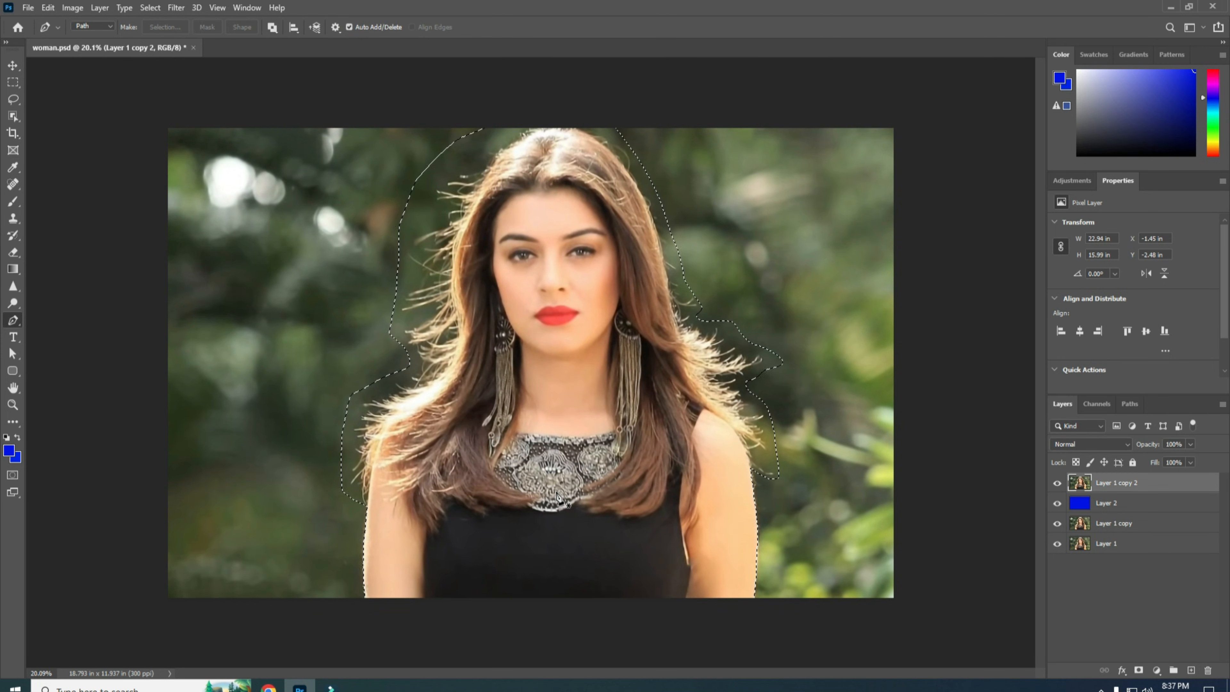
key("ctrl+shift+i")
key("Delete")
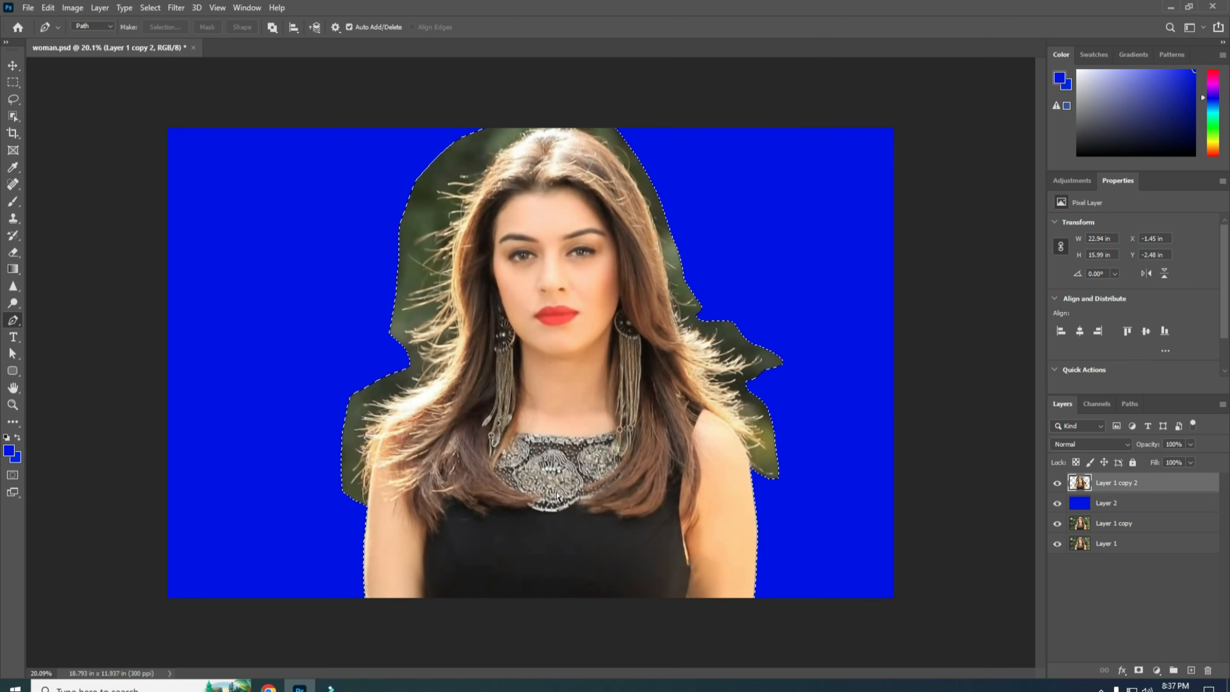
key("ctrl+d")
Step: Choose the Background Eraser and give its 70 px brush 1% spacing and maximum hardness
scroll(431, 528, "up", 2)
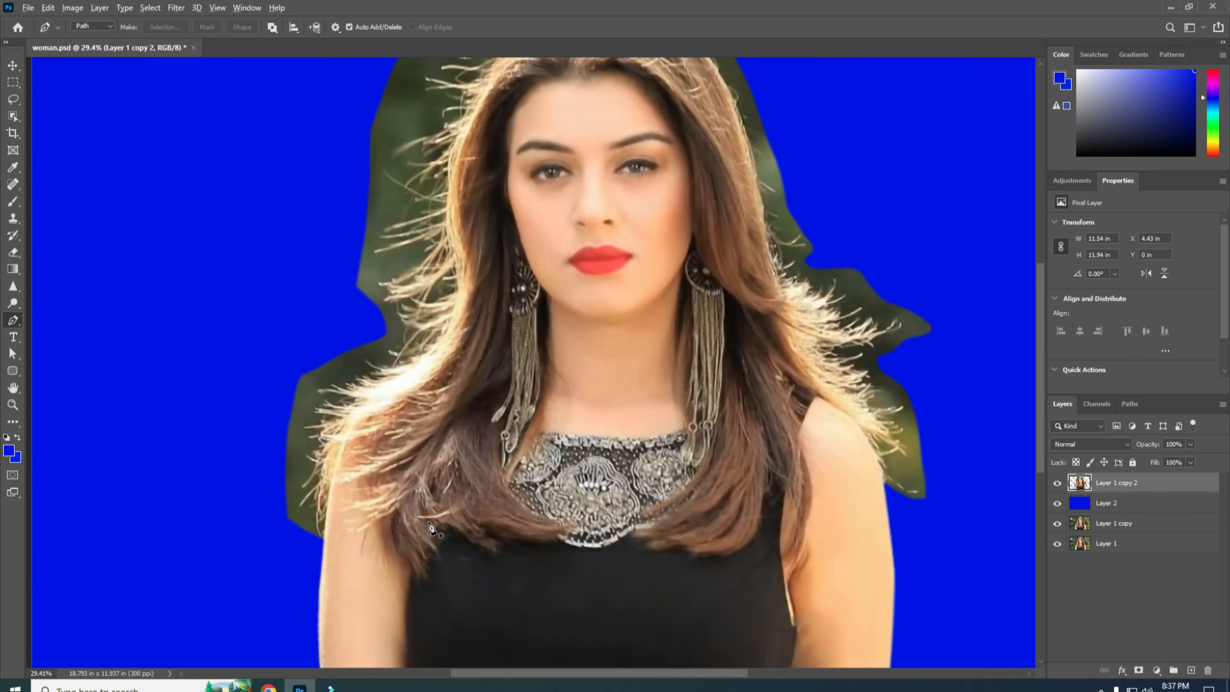
scroll(431, 528, "down", 1)
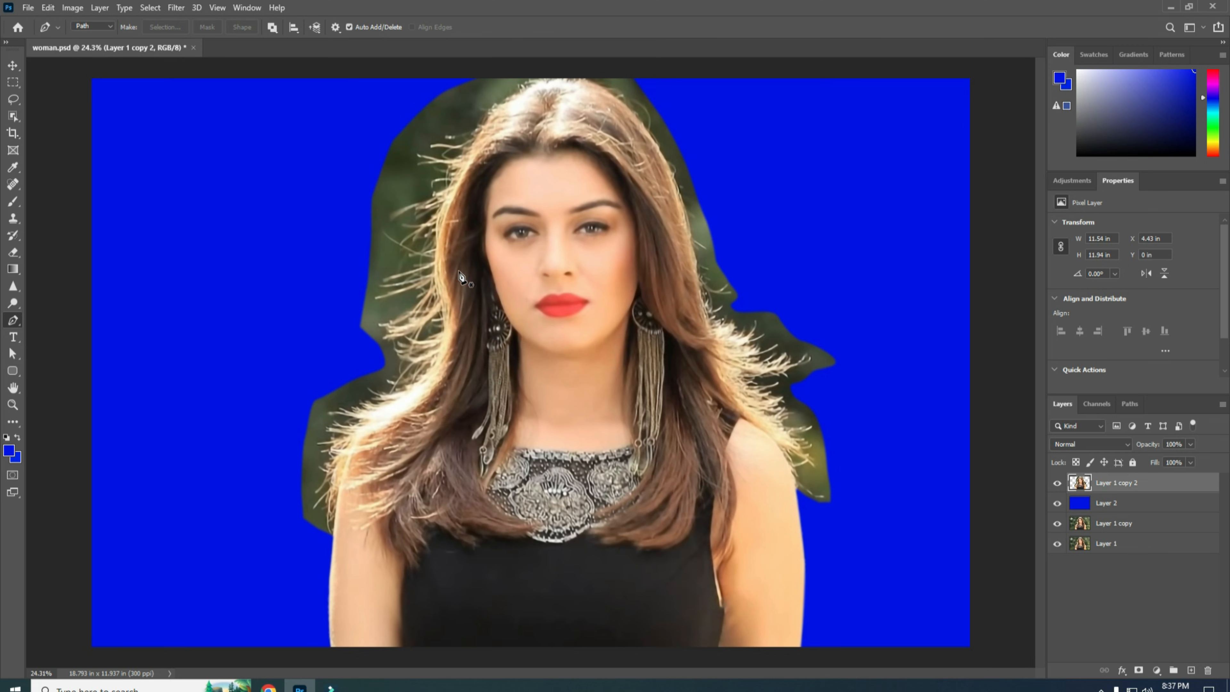
left_click(13, 252)
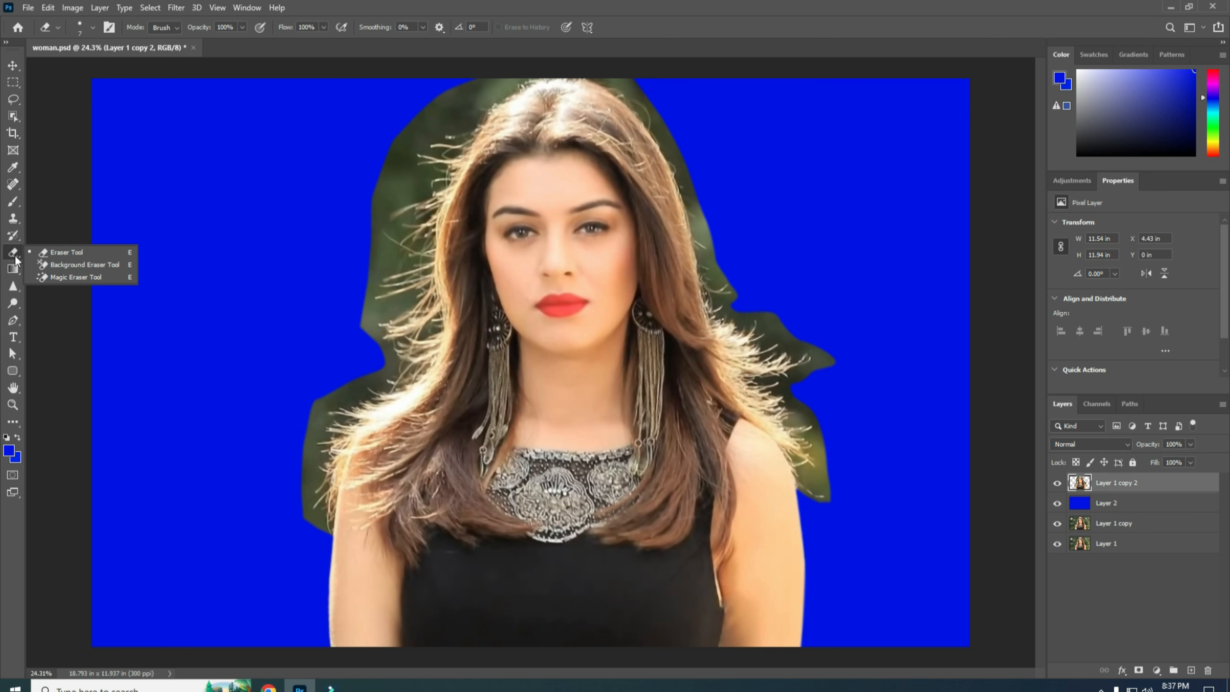
left_click(65, 265)
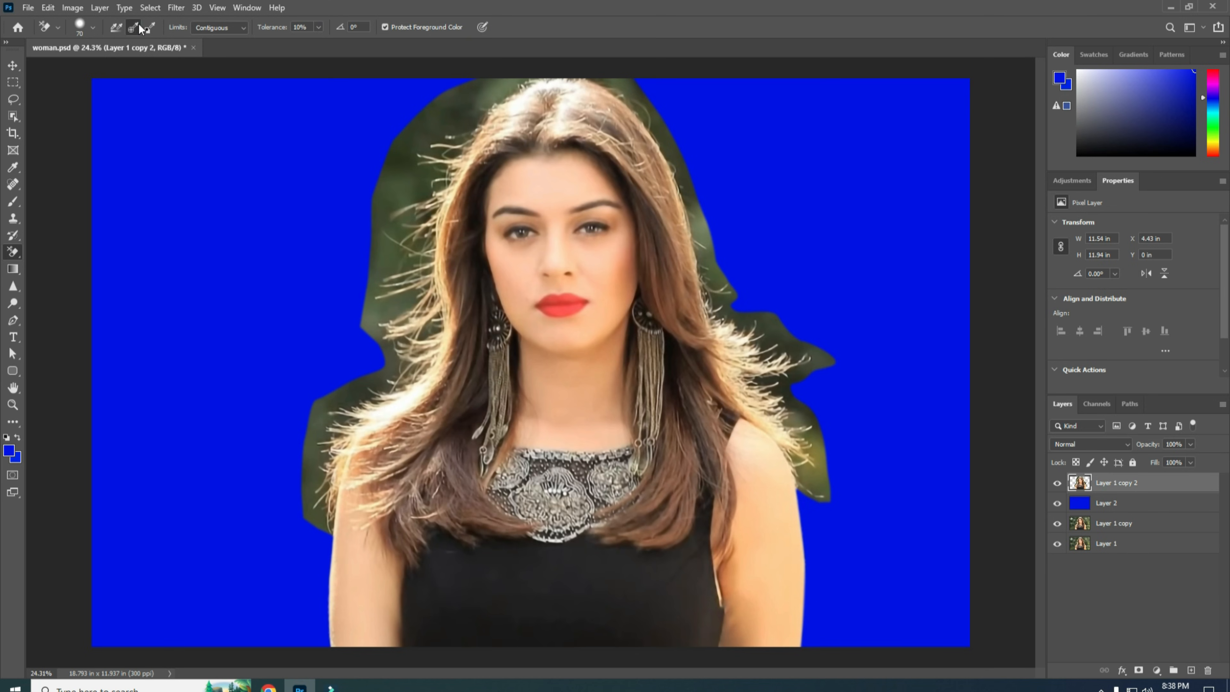
left_click(93, 28)
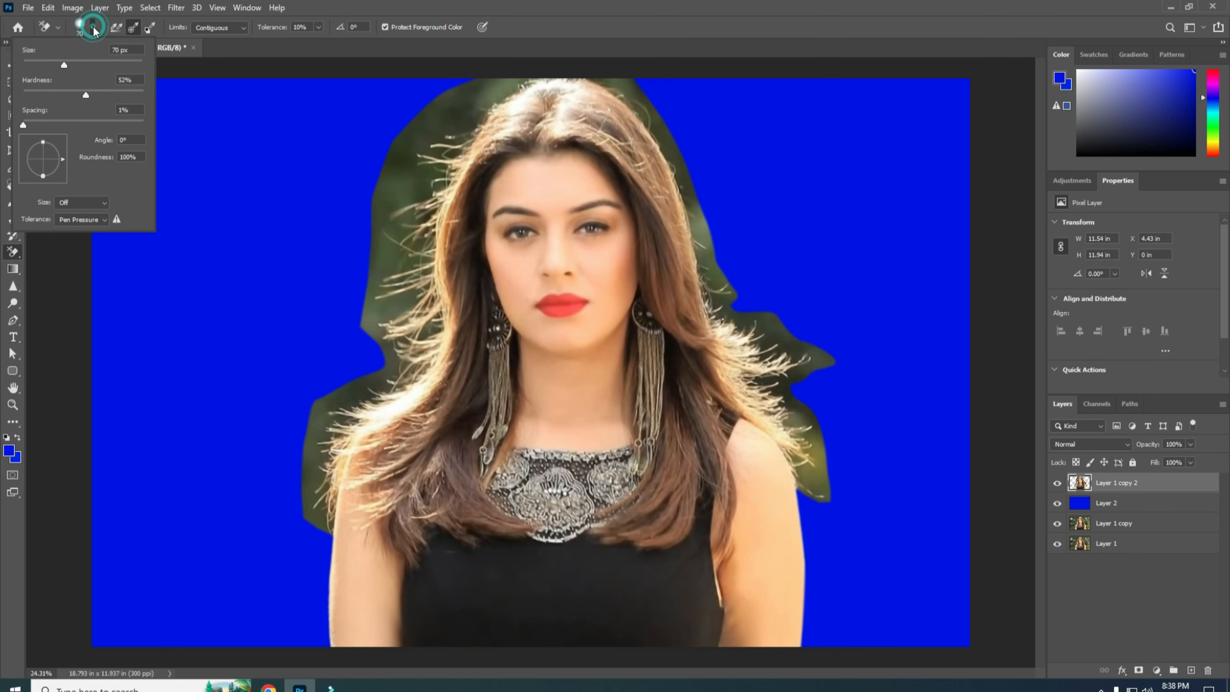
left_click(24, 127)
left_click(145, 94)
key("Return")
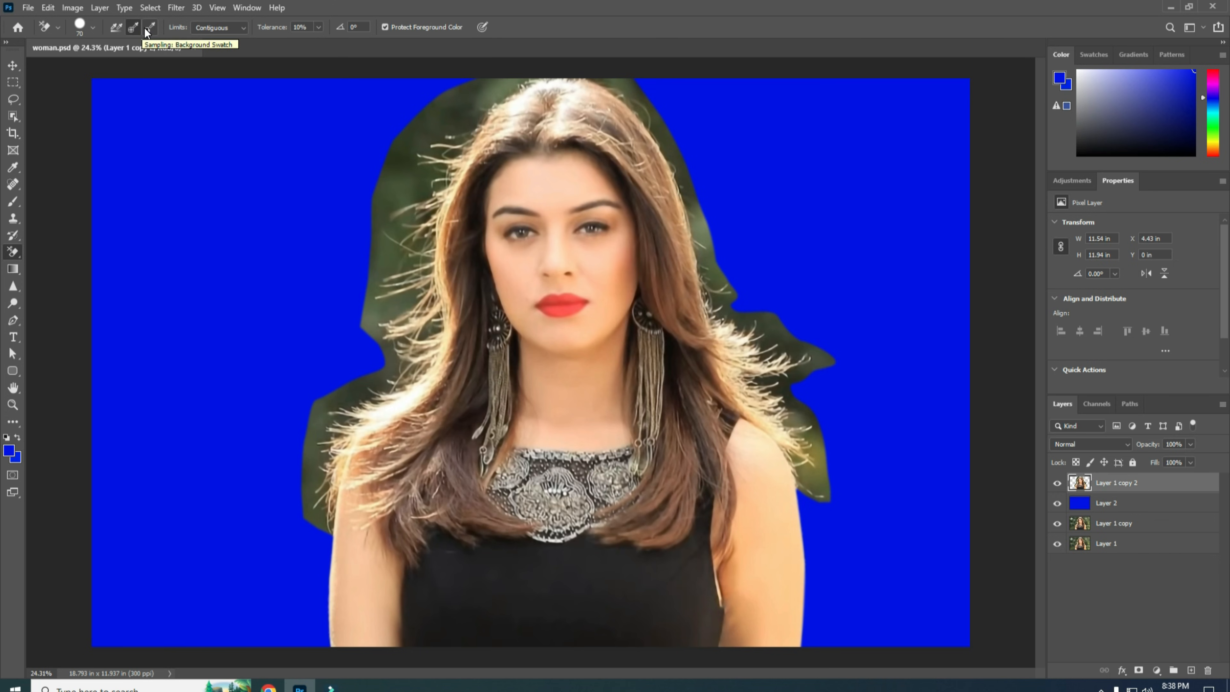
Step: Try erasing the green remnants beside the image-left hair with continuous sampling, and undo the strokes
left_click(117, 28)
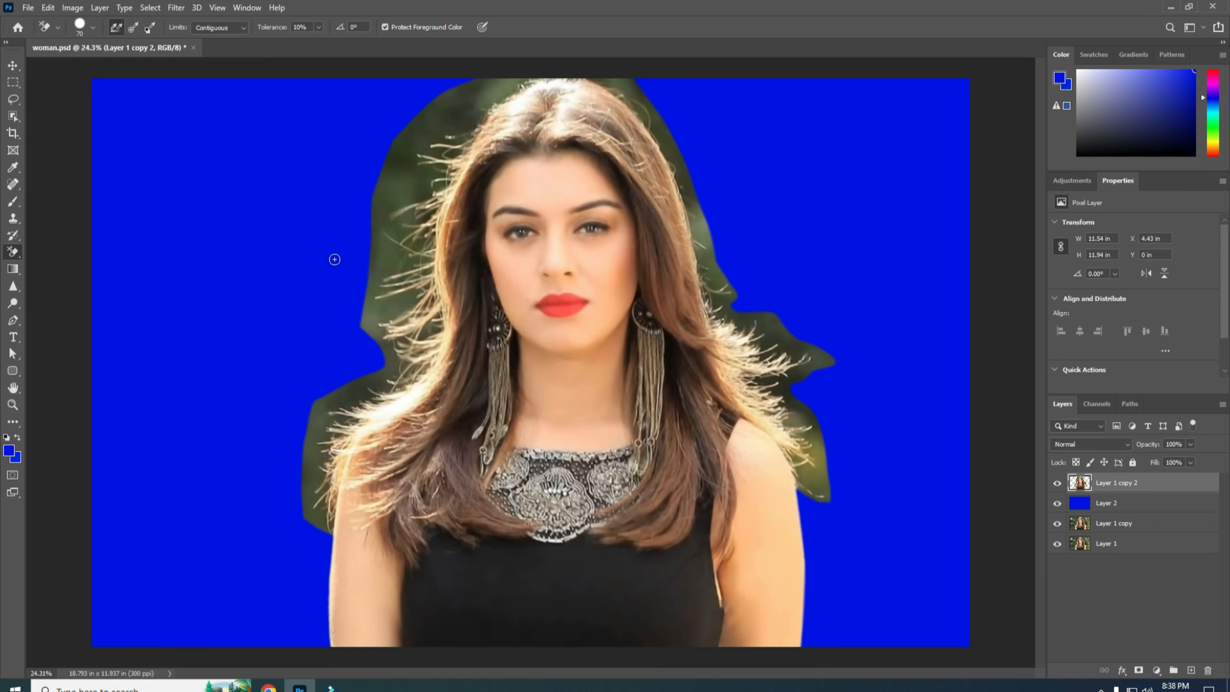
mouse_move(371, 276)
left_mouse_down()
mouse_move(402, 294)
mouse_move(424, 260)
mouse_move(396, 283)
mouse_move(435, 169)
mouse_move(473, 125)
mouse_move(417, 167)
mouse_move(411, 186)
mouse_move(422, 156)
mouse_move(469, 125)
left_mouse_up()
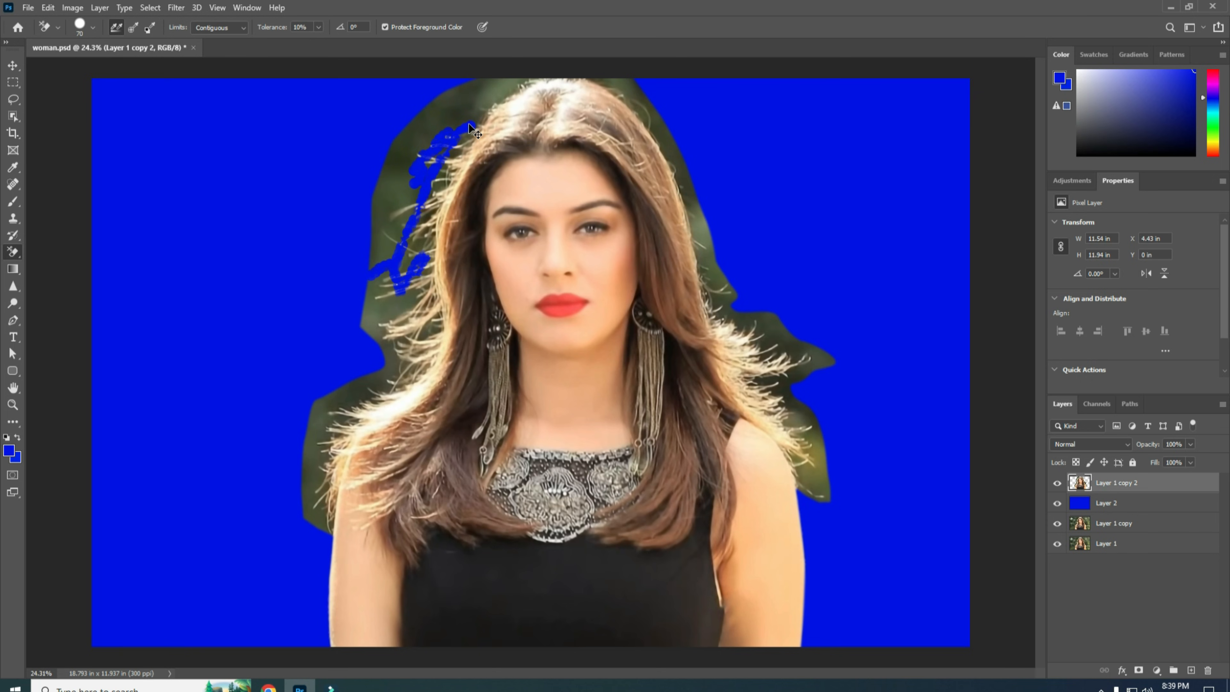
key("ctrl+z")
key("ctrl+z")
key("ctrl+z")
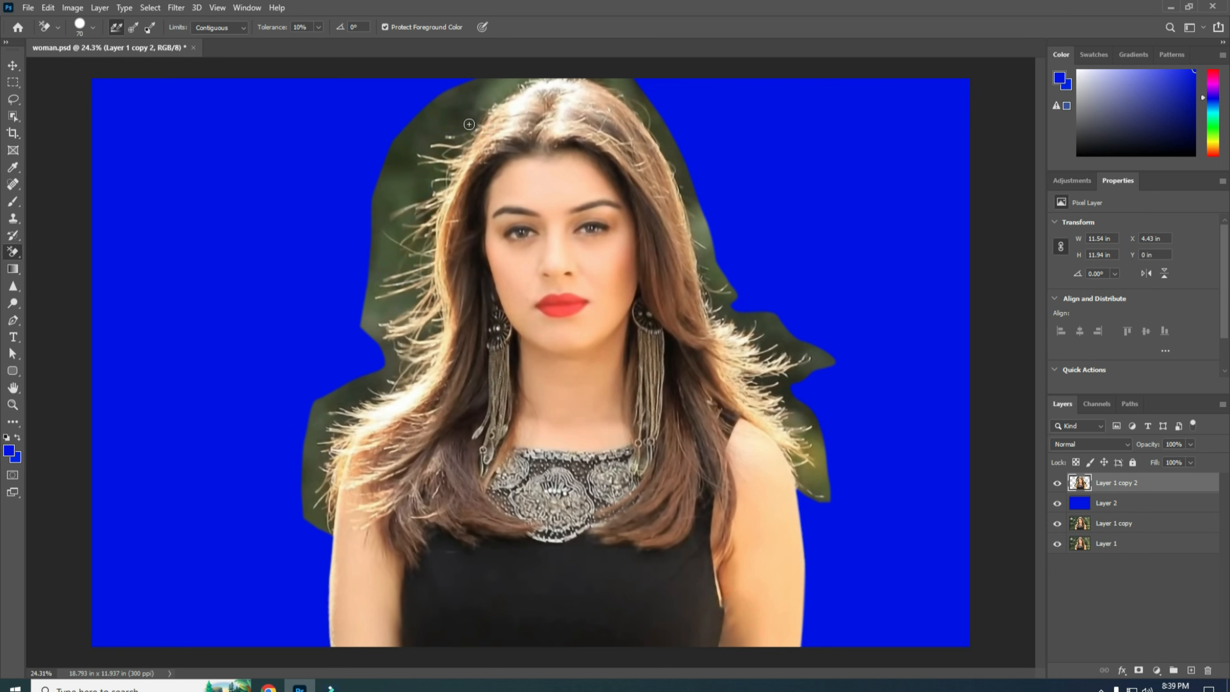
Step: Try erasing the green area along the image-left hair with sampling set to once and contiguous limits
left_click(134, 27)
scroll(377, 237, "up", 2)
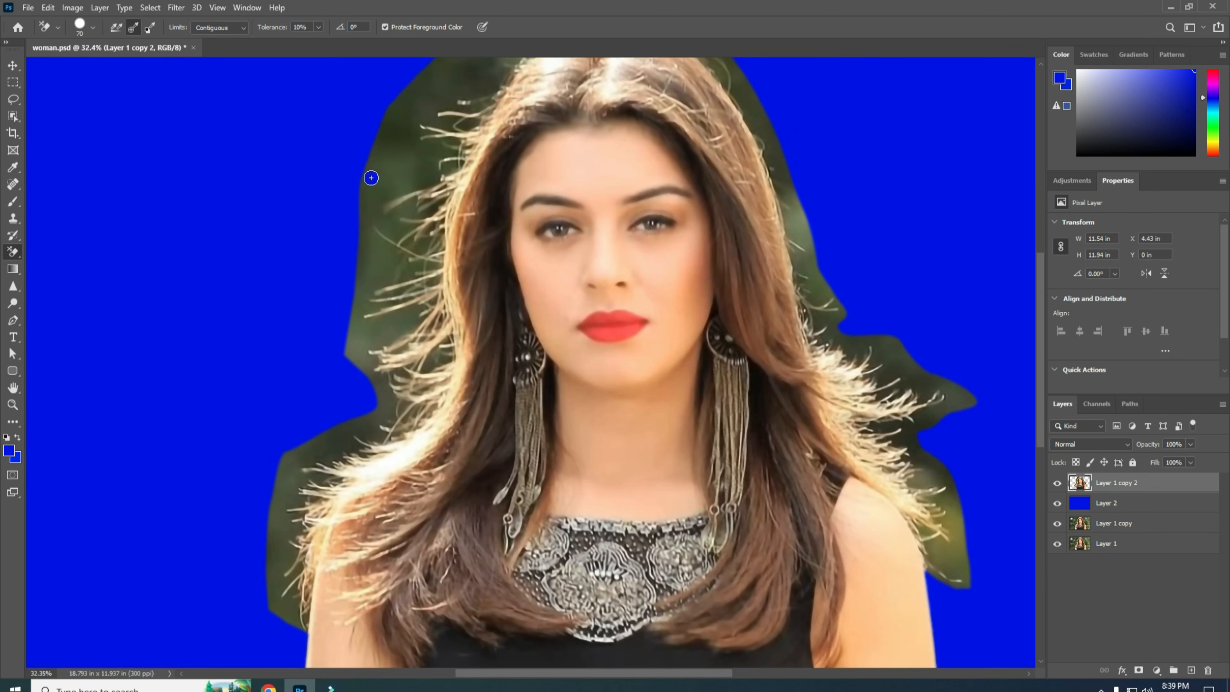
mouse_move(372, 177)
left_mouse_down()
mouse_move(420, 163)
mouse_move(382, 152)
mouse_move(402, 116)
mouse_move(409, 177)
mouse_move(463, 132)
mouse_move(388, 130)
mouse_move(490, 98)
mouse_move(411, 91)
mouse_move(508, 73)
mouse_move(429, 64)
mouse_move(492, 92)
mouse_move(375, 212)
mouse_move(431, 177)
mouse_move(370, 191)
mouse_move(367, 307)
mouse_move(384, 266)
mouse_move(416, 269)
mouse_move(353, 295)
mouse_move(342, 321)
mouse_move(354, 350)
mouse_move(409, 314)
mouse_move(465, 249)
left_mouse_up()
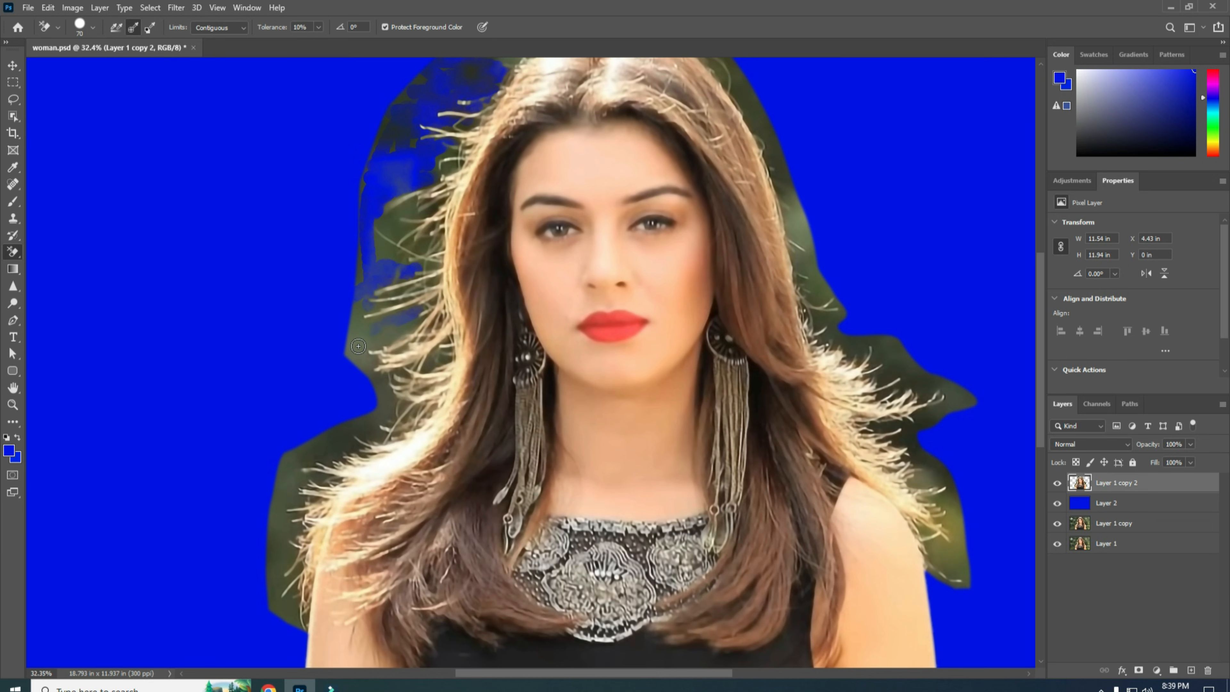
mouse_move(359, 346)
left_mouse_down()
mouse_move(419, 319)
mouse_move(379, 343)
mouse_move(357, 307)
mouse_move(347, 347)
mouse_move(392, 314)
left_mouse_up()
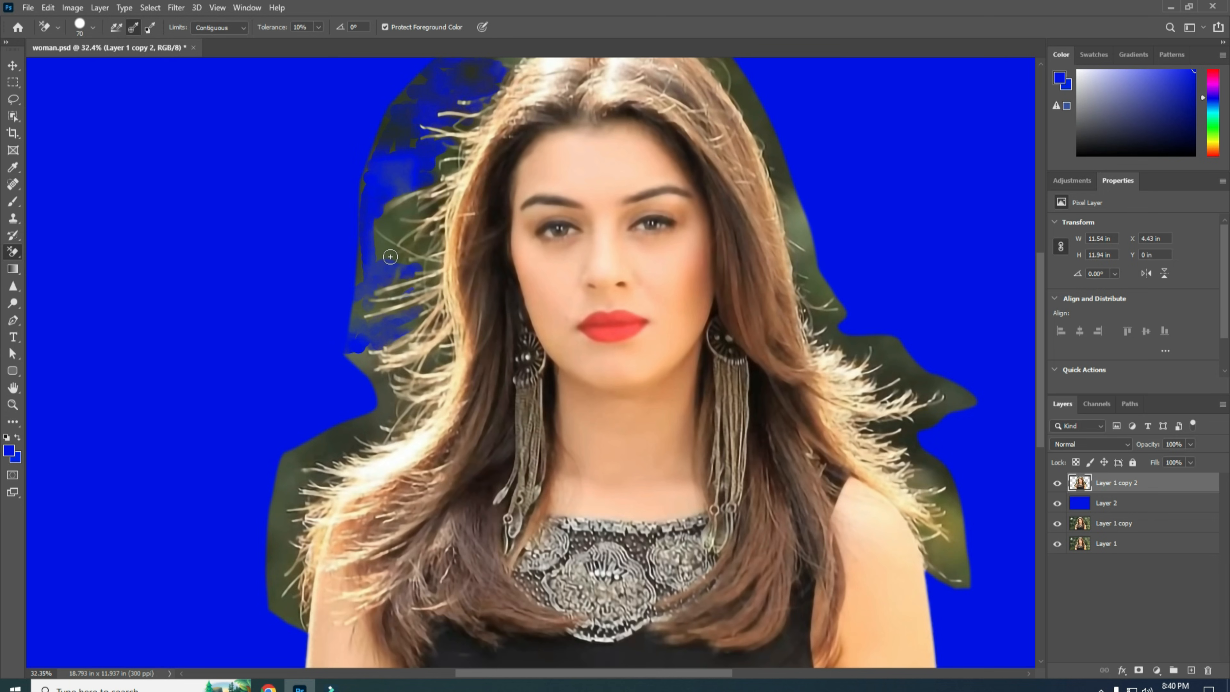
mouse_move(385, 249)
left_mouse_down()
mouse_move(415, 211)
mouse_move(346, 279)
mouse_move(386, 254)
mouse_move(422, 198)
mouse_move(375, 238)
mouse_move(361, 273)
mouse_move(403, 296)
mouse_move(395, 326)
mouse_move(349, 360)
left_mouse_up()
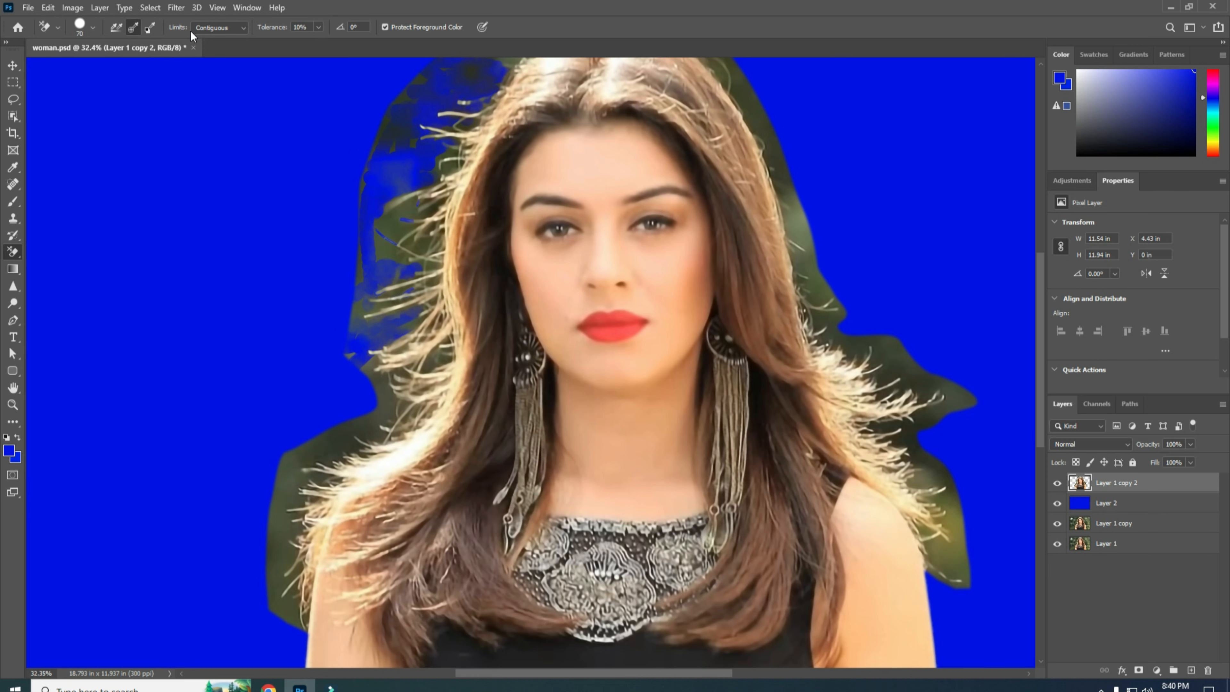
Step: Try the Discontiguous limits on the green remnants beside the image-left hair and along the image-right hair
left_click(245, 30)
left_click_drag(389, 223, 409, 223)
mouse_move(815, 252)
left_mouse_down()
mouse_move(855, 330)
mouse_move(882, 344)
mouse_move(822, 337)
mouse_move(898, 341)
mouse_move(933, 356)
mouse_move(876, 368)
mouse_move(962, 392)
mouse_move(852, 335)
left_mouse_up()
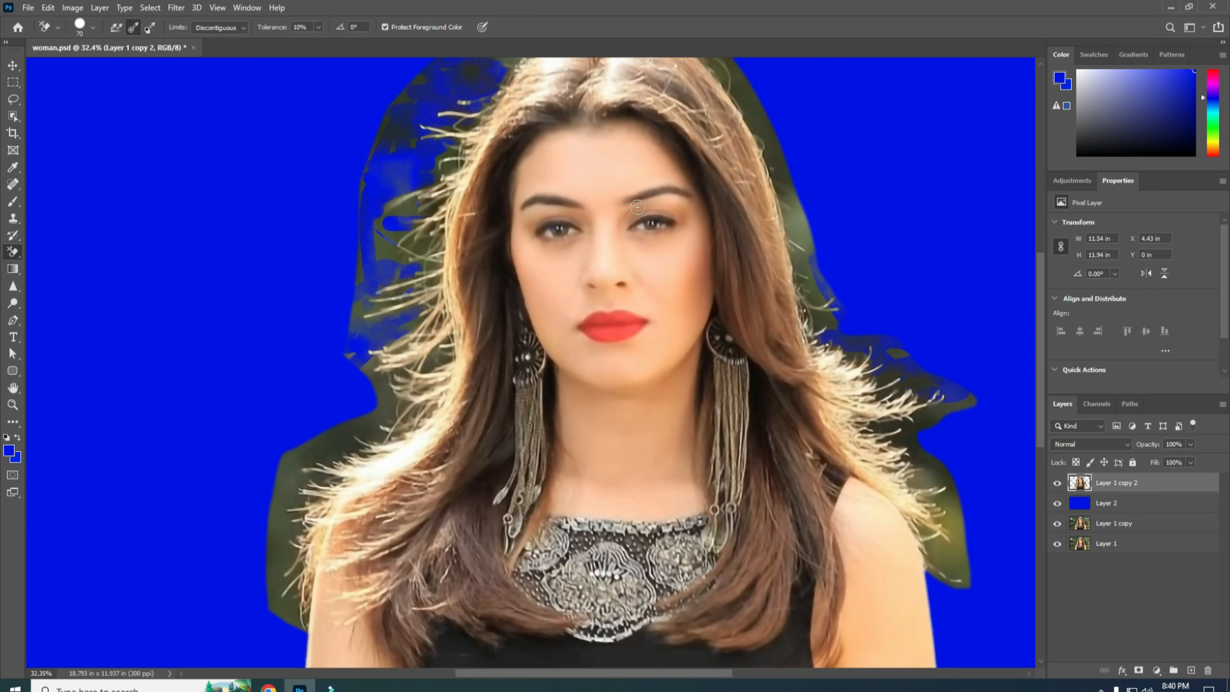
Step: Try Contiguous limits above the image-left shoulder and Find Edges limits beside the lowest strands on that side
left_click(214, 49)
left_click_drag(315, 450, 392, 419)
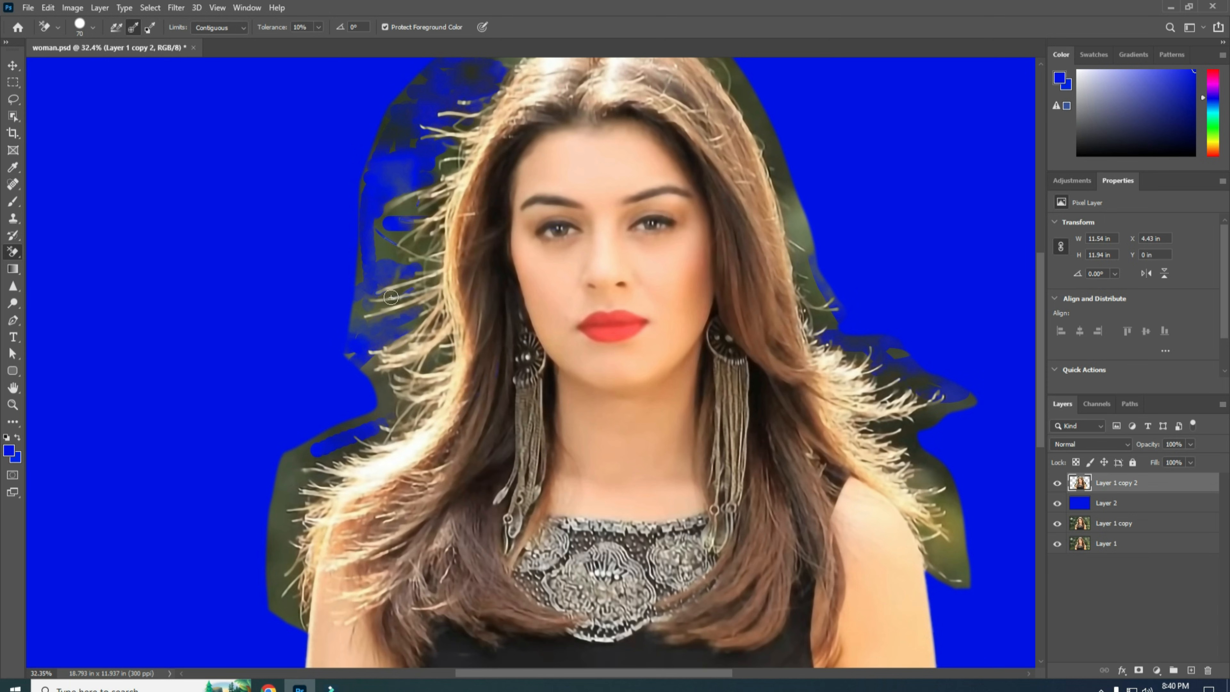
left_click(221, 58)
scroll(339, 388, "down", 5)
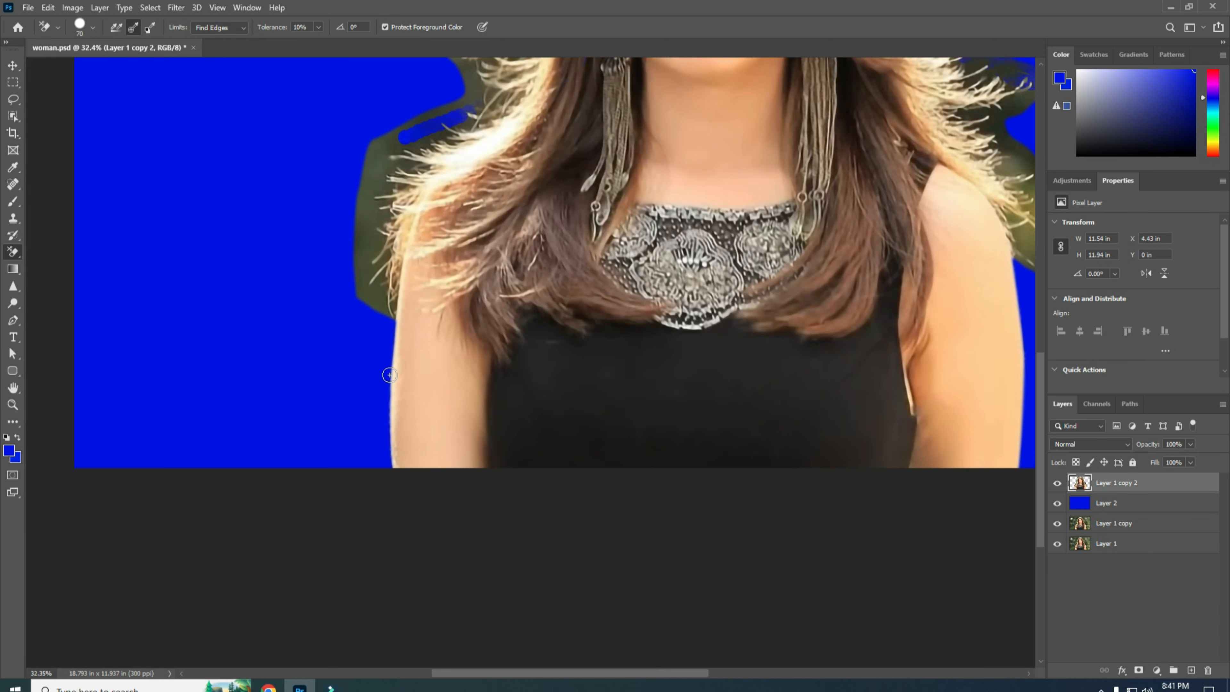
left_click_drag(364, 289, 398, 315)
Step: Set the Background Eraser to Contiguous limits and 50% tolerance, and undo the trial erasing strokes
scroll(183, 78, "up", 3)
scroll(182, 78, "right", 1)
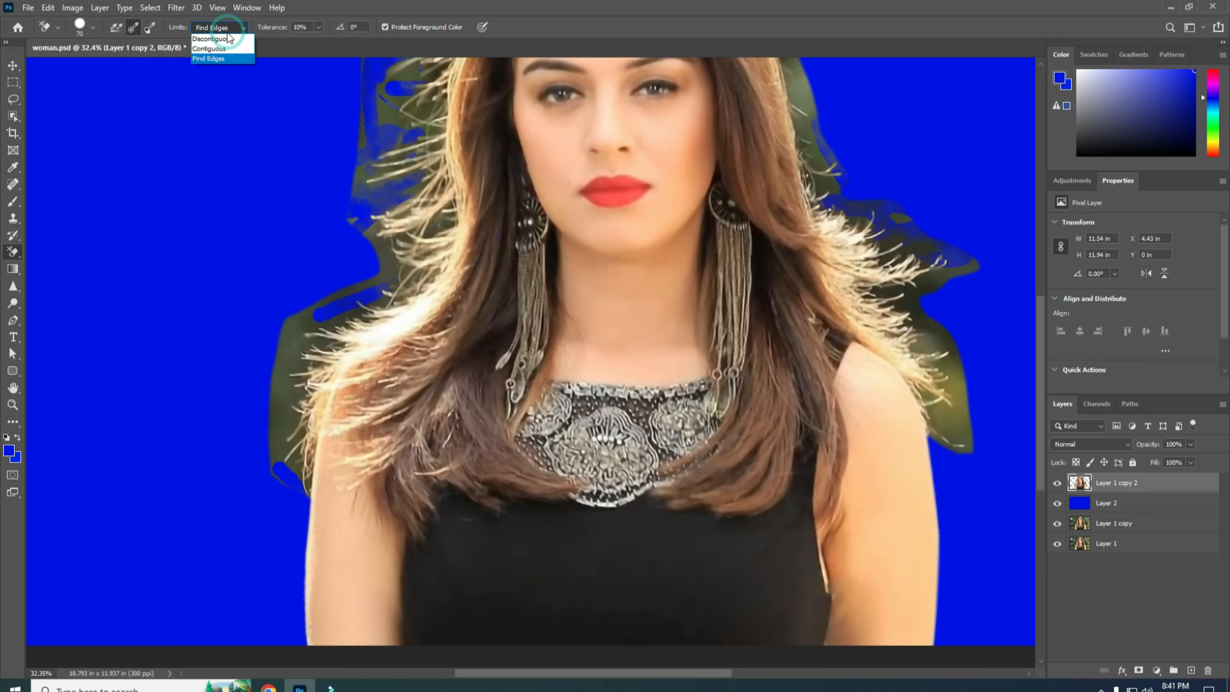
left_click(213, 48)
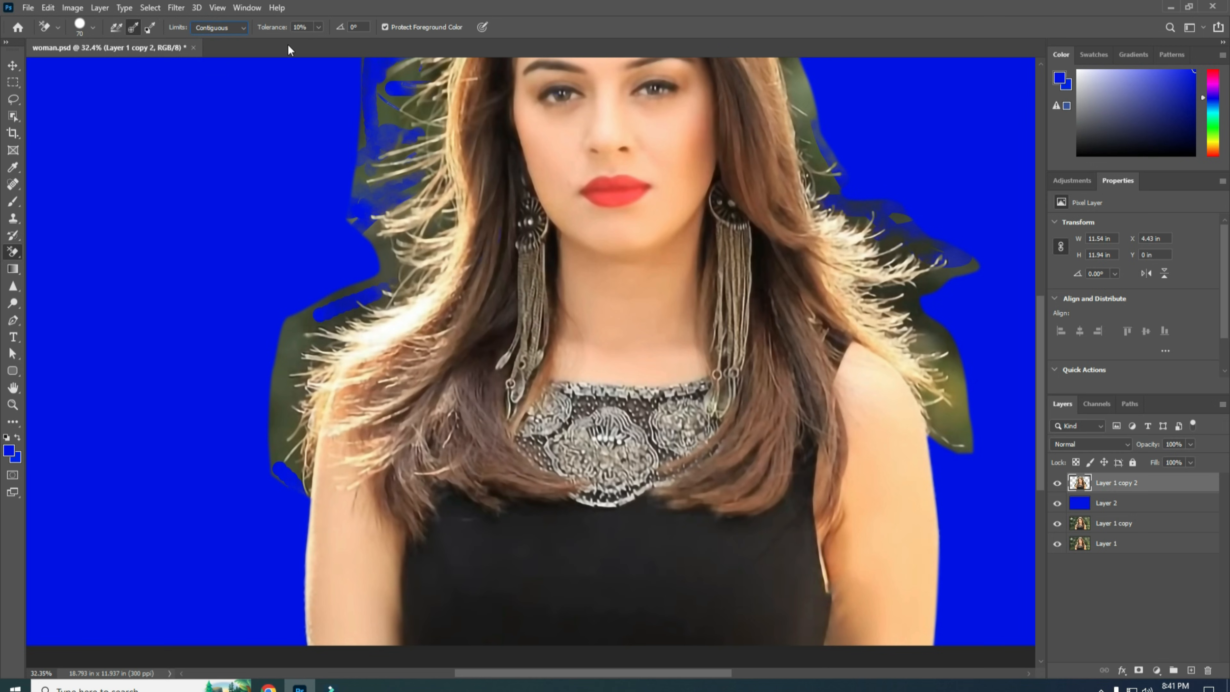
type("5")
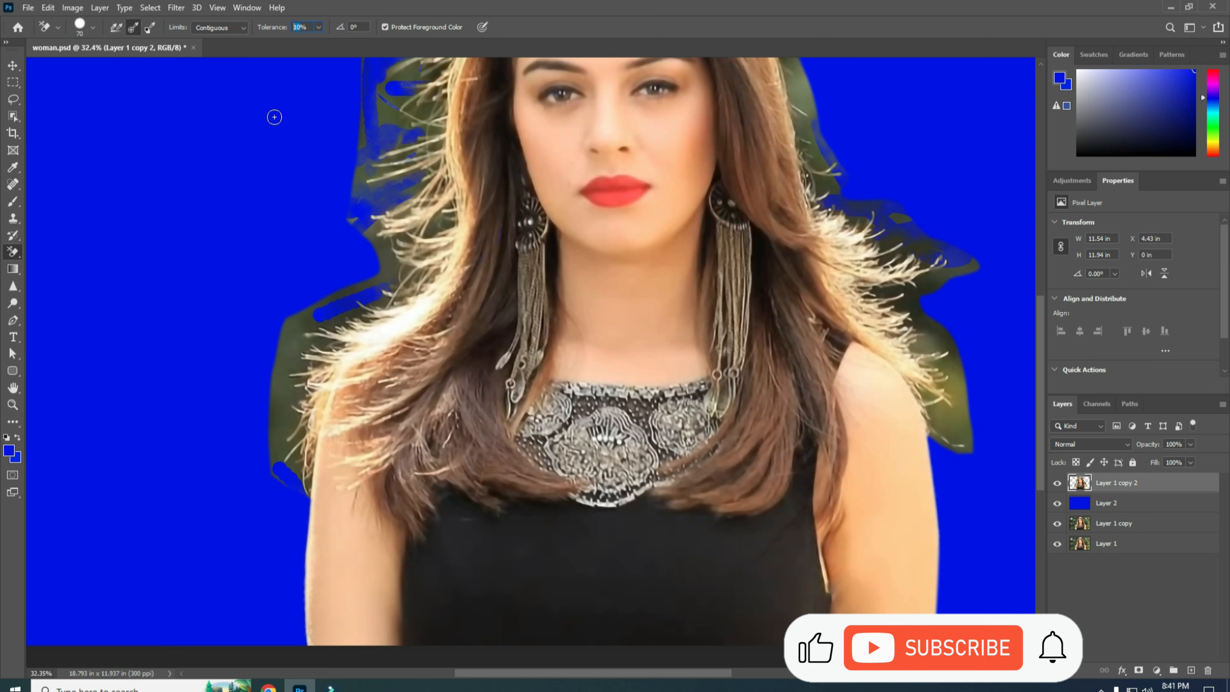
type("0")
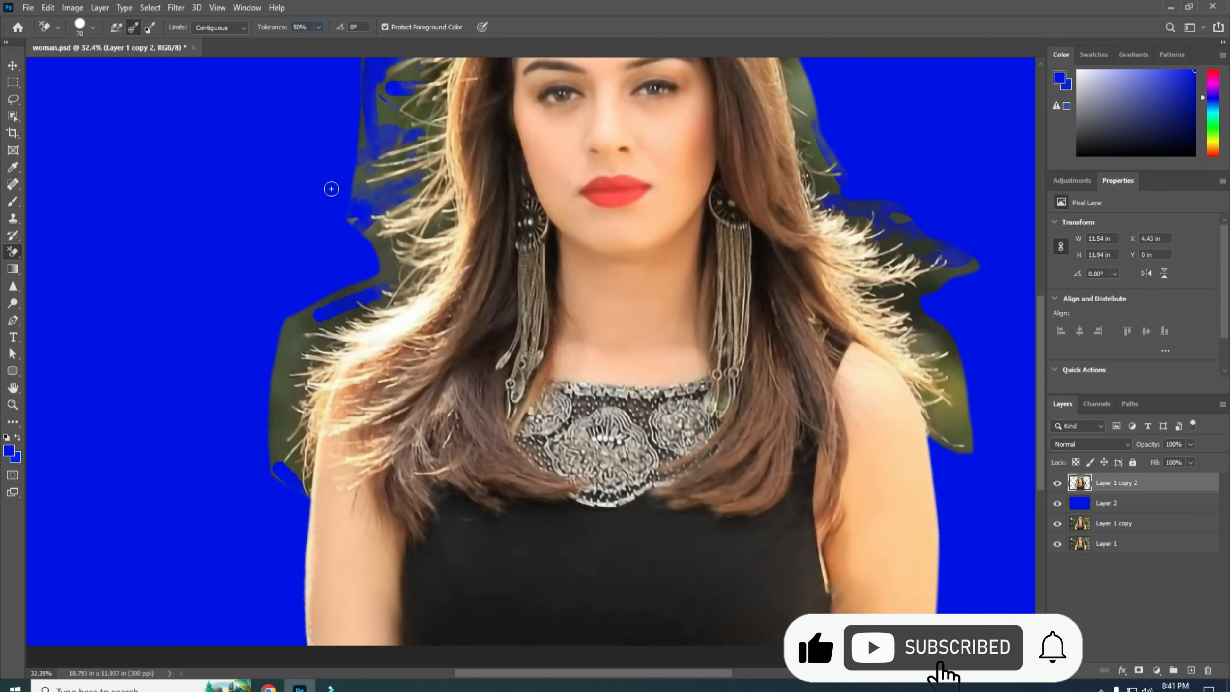
scroll(340, 211, "up", 5)
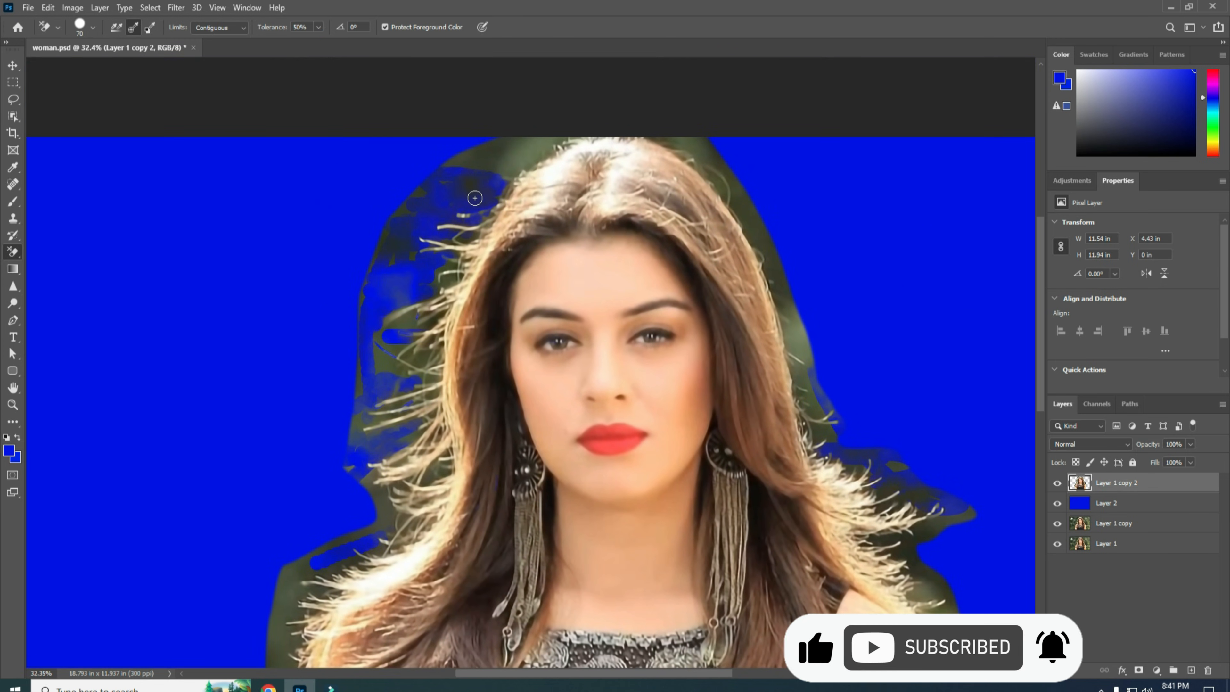
key("ctrl+z")
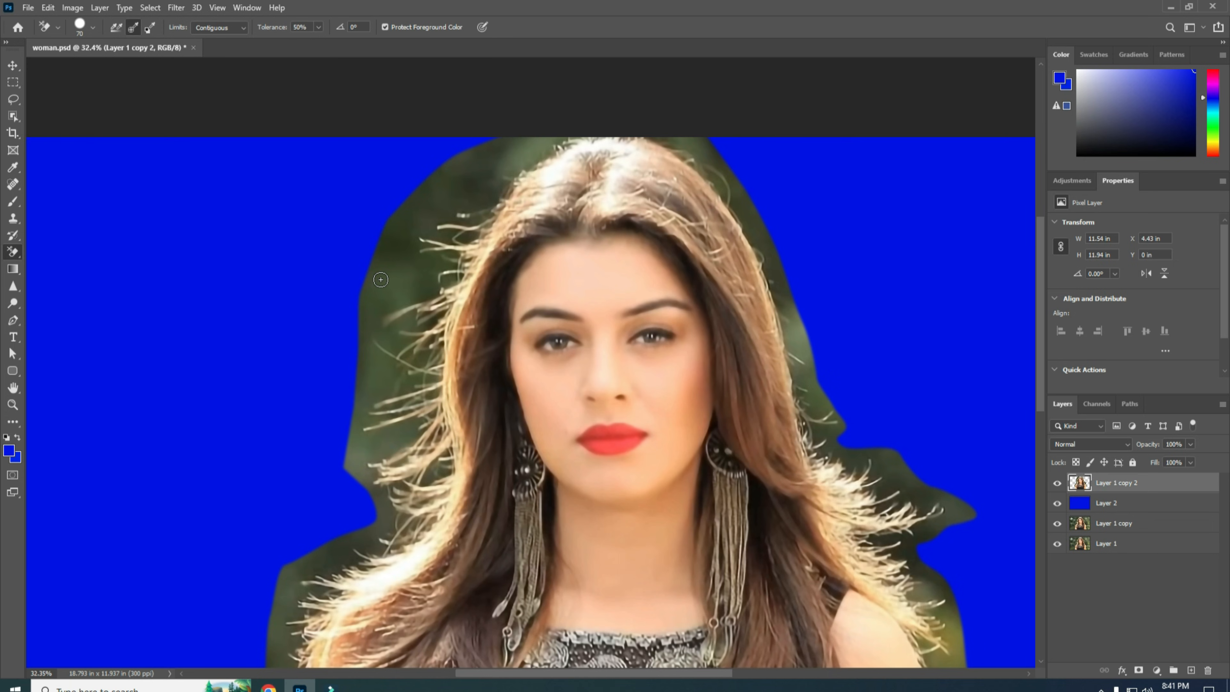
Step: Erase the green background around the image-left flyaway hair, from the top of the head down to the shoulder
mouse_move(380, 279)
left_mouse_down()
mouse_move(464, 268)
mouse_move(378, 271)
mouse_move(418, 205)
mouse_move(377, 259)
mouse_move(370, 233)
mouse_move(385, 269)
mouse_move(375, 310)
mouse_move(481, 275)
mouse_move(400, 245)
mouse_move(522, 197)
mouse_move(399, 196)
mouse_move(489, 200)
mouse_move(408, 206)
mouse_move(546, 147)
mouse_move(413, 156)
mouse_move(566, 141)
mouse_move(472, 192)
mouse_move(537, 149)
mouse_move(475, 180)
mouse_move(373, 288)
mouse_move(356, 365)
mouse_move(357, 274)
mouse_move(389, 360)
left_mouse_up()
mouse_move(426, 350)
left_mouse_down()
mouse_move(375, 472)
mouse_move(436, 334)
left_mouse_up()
mouse_move(416, 392)
left_mouse_down()
mouse_move(421, 356)
mouse_move(390, 329)
mouse_move(420, 344)
mouse_move(417, 301)
mouse_move(454, 305)
mouse_move(349, 480)
mouse_move(373, 522)
mouse_move(320, 569)
mouse_move(305, 567)
mouse_move(395, 518)
mouse_move(300, 576)
mouse_move(399, 496)
left_mouse_up()
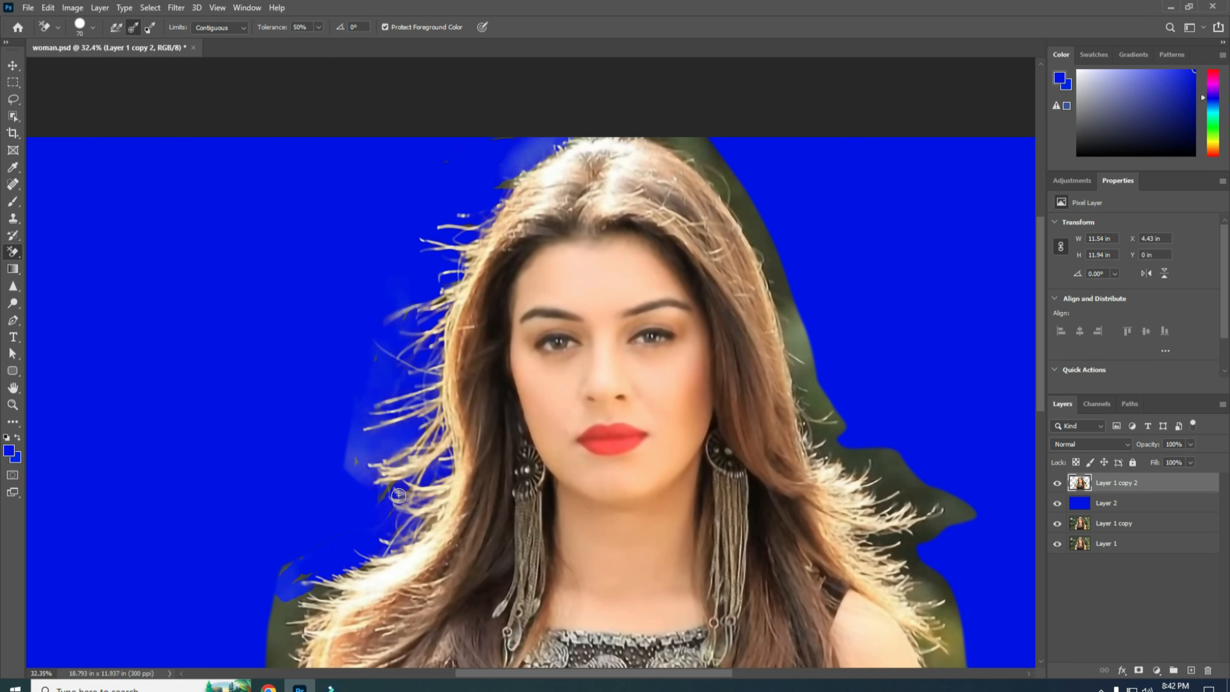
mouse_move(321, 576)
left_mouse_down()
mouse_move(283, 646)
mouse_move(334, 589)
mouse_move(291, 620)
mouse_move(280, 647)
left_mouse_up()
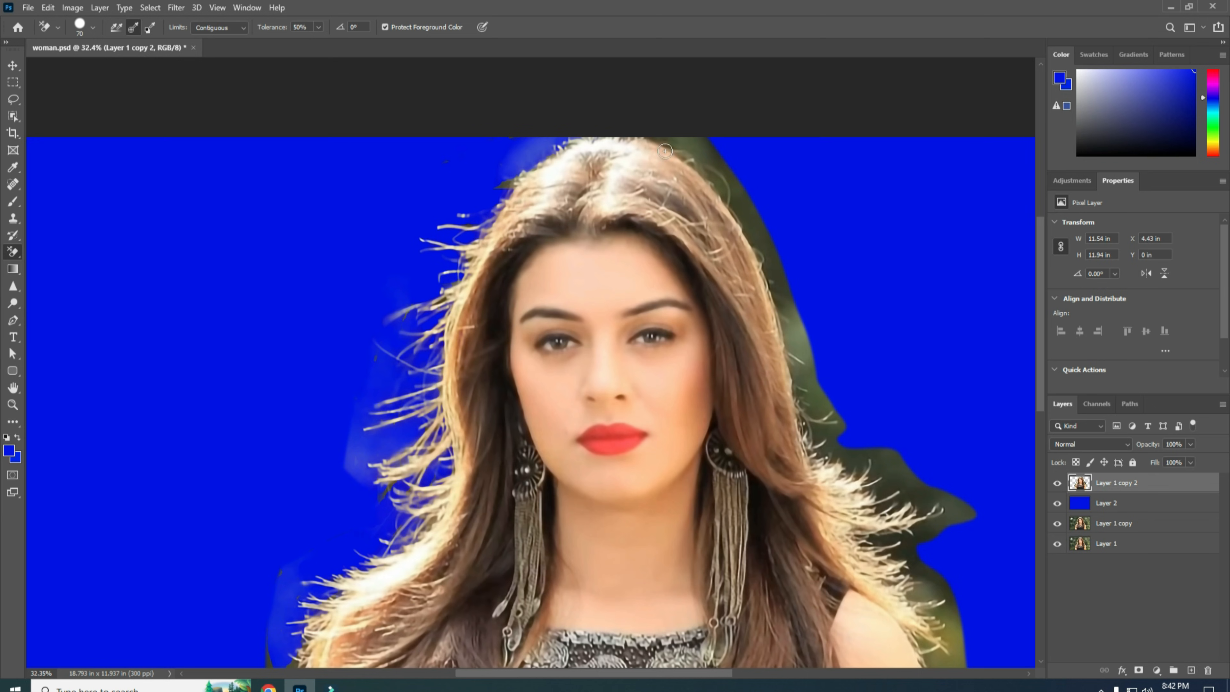
Step: Erase the green background along the image-right hair, from the crown down to the shoulder, enlarging the eraser to 150 px
mouse_move(663, 144)
left_mouse_down()
mouse_move(751, 194)
mouse_move(646, 120)
mouse_move(761, 239)
mouse_move(659, 417)
left_mouse_up()
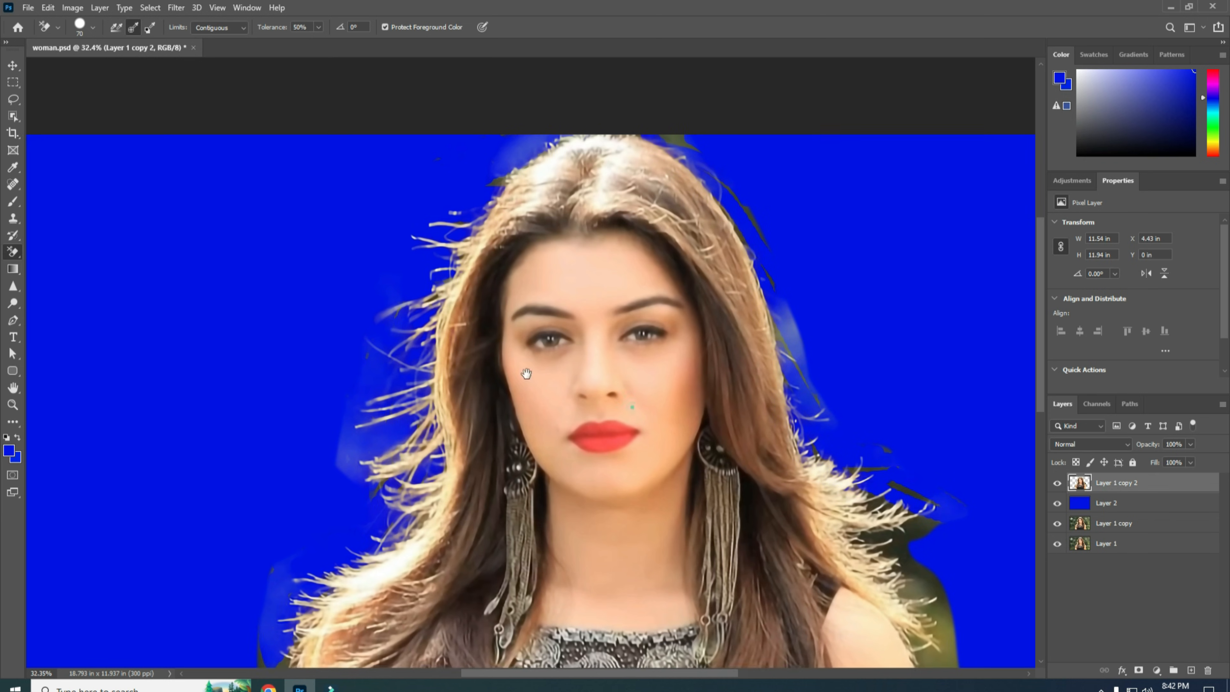
scroll(521, 366, "down", 4)
scroll(521, 366, "right", 6)
key("bracketright")
key("bracketright")
key("bracketright")
key("bracketright")
key("bracketright")
mouse_move(711, 525)
left_mouse_down()
mouse_move(609, 363)
mouse_move(547, 346)
left_mouse_up()
Step: Erase the leftover green remnants around the flyaway strands and shoulders with a smaller Background Eraser
scroll(598, 387, "up", 6)
scroll(599, 387, "left", 2)
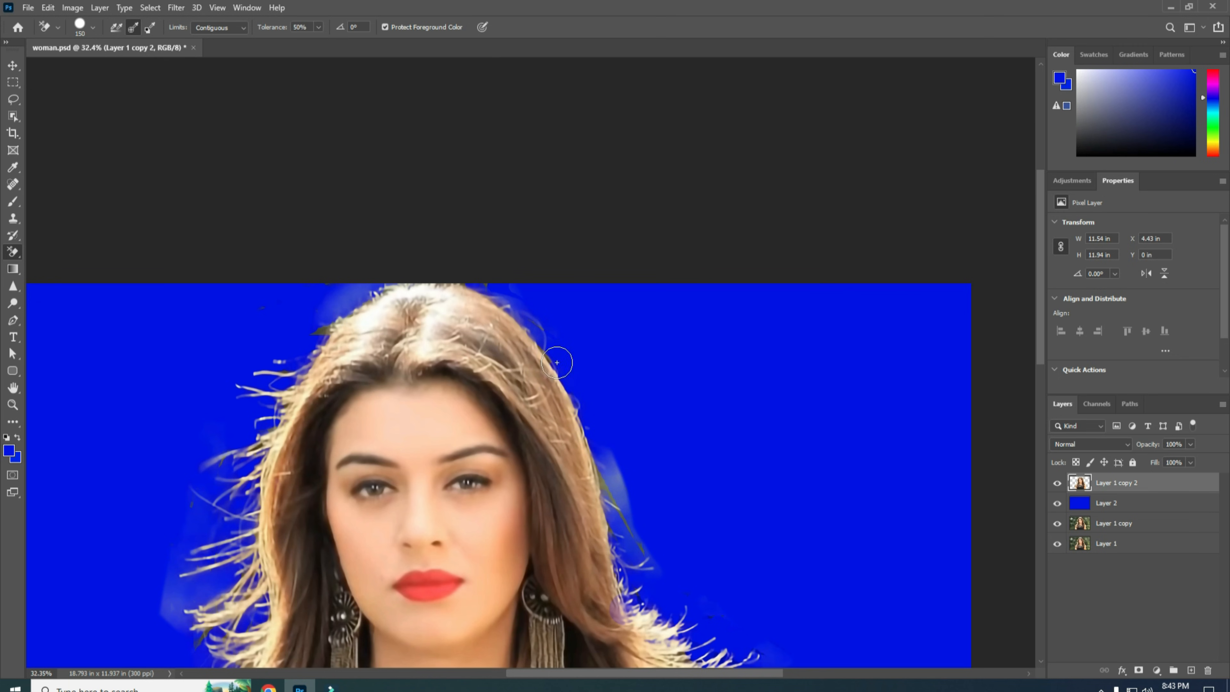
scroll(500, 334, "down", 7)
scroll(501, 334, "left", 5)
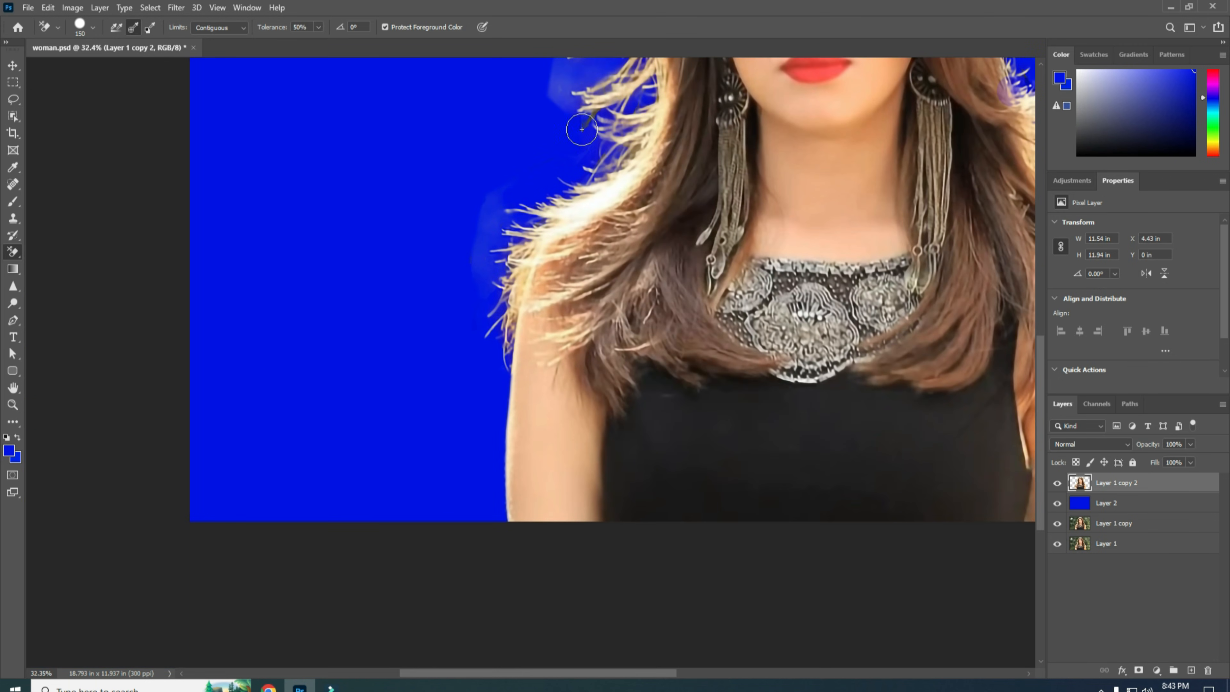
scroll(500, 349, "up", 4)
scroll(500, 348, "right", 5)
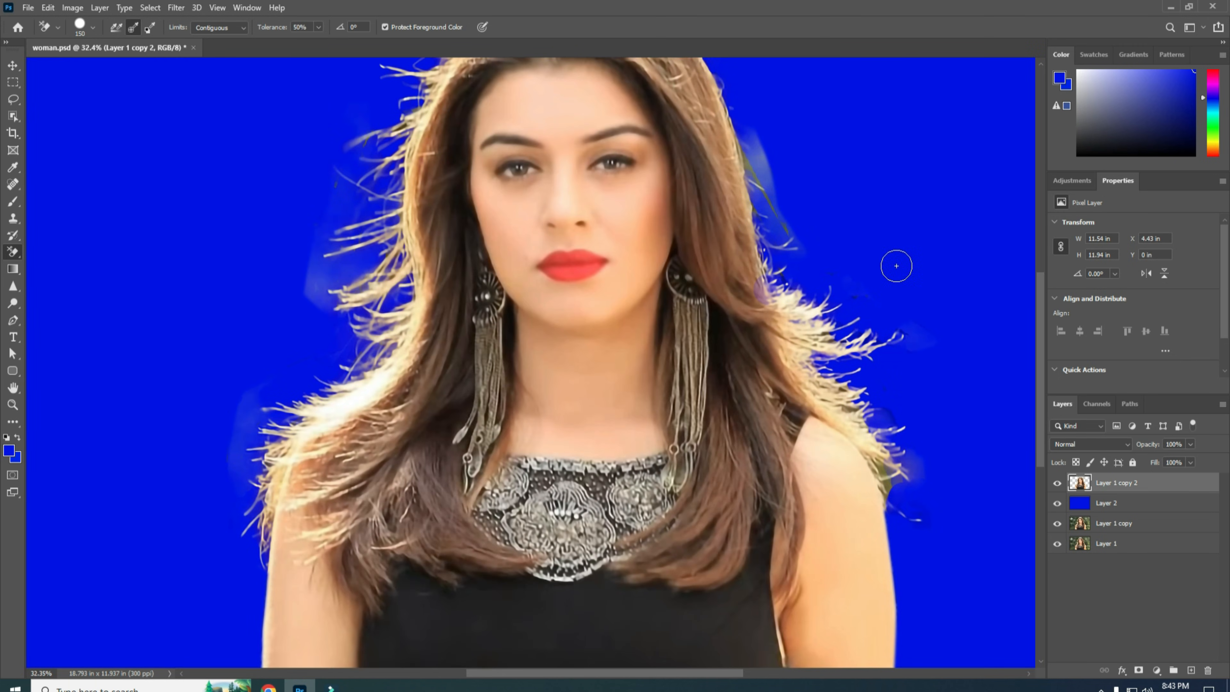
scroll(937, 387, "up", 4)
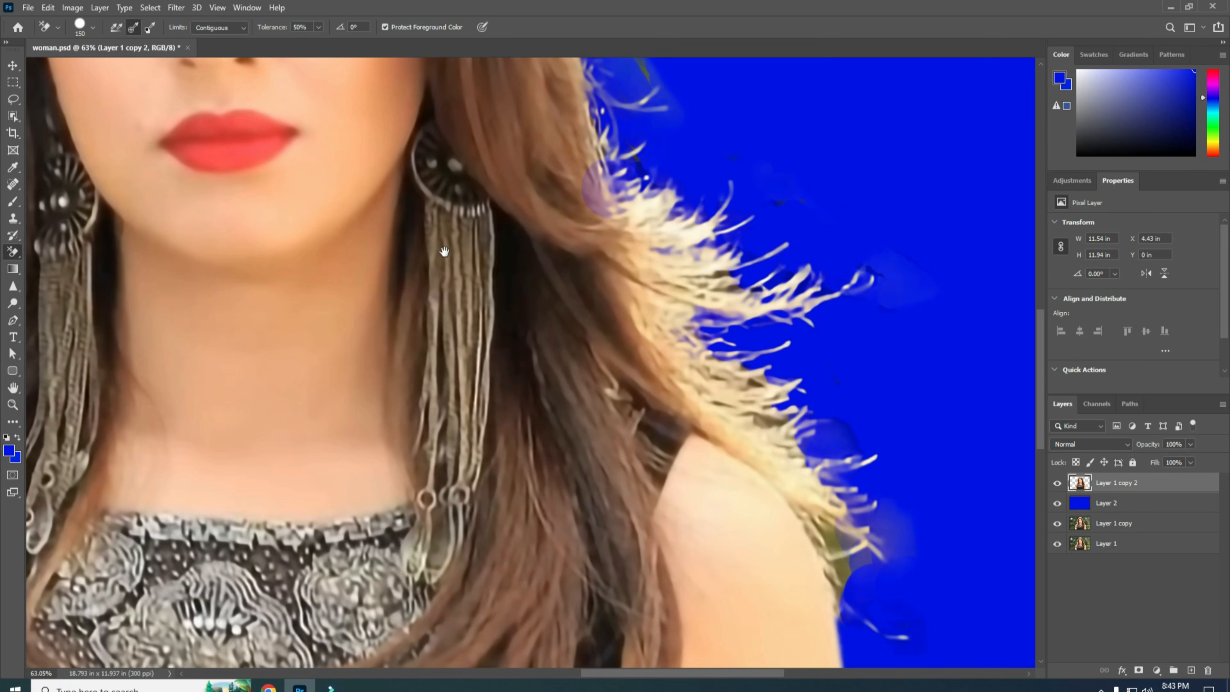
scroll(450, 245, "up", 4)
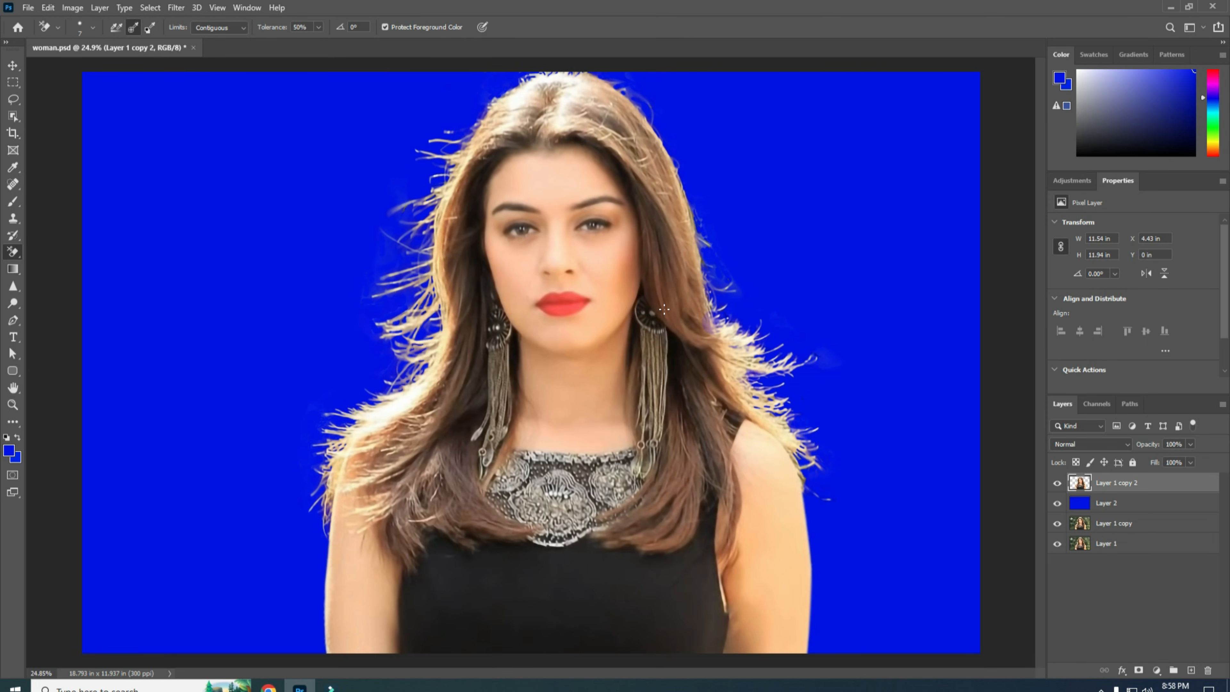
Step: Move Layer 1 copy above Layer 2 and mask it with the outline selection loaded from Layer 1 copy 2
left_click(1105, 528)
left_click_drag(1105, 528, 1106, 496)
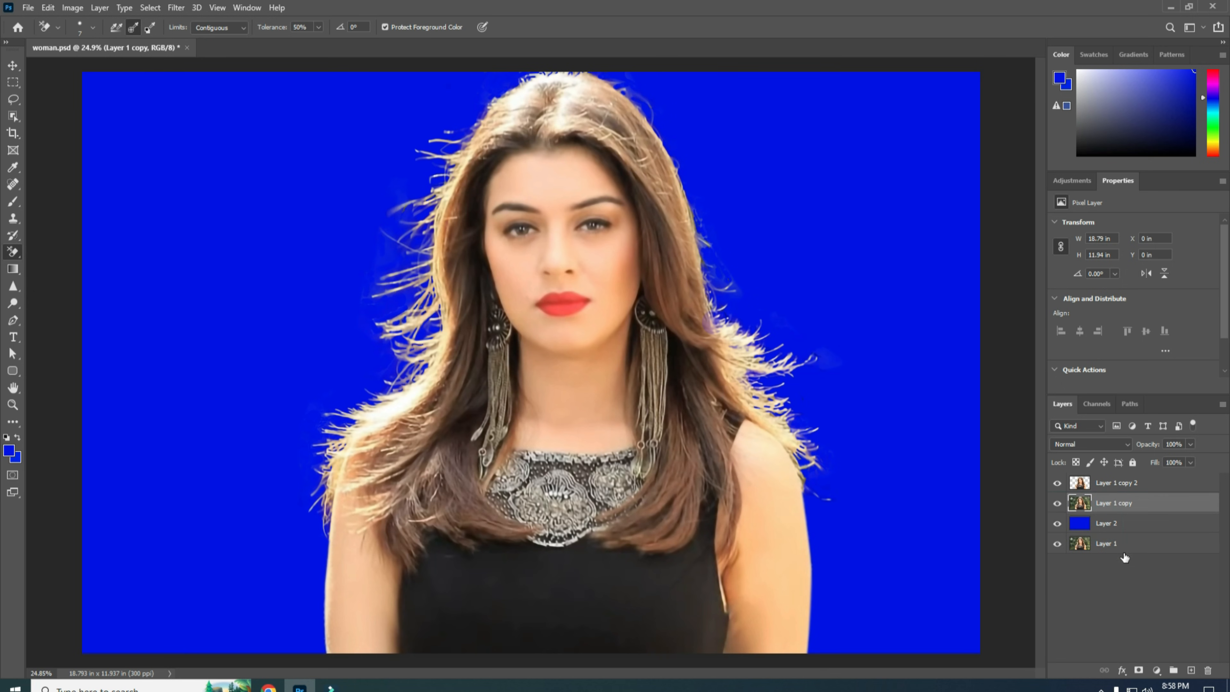
left_click(1080, 486)
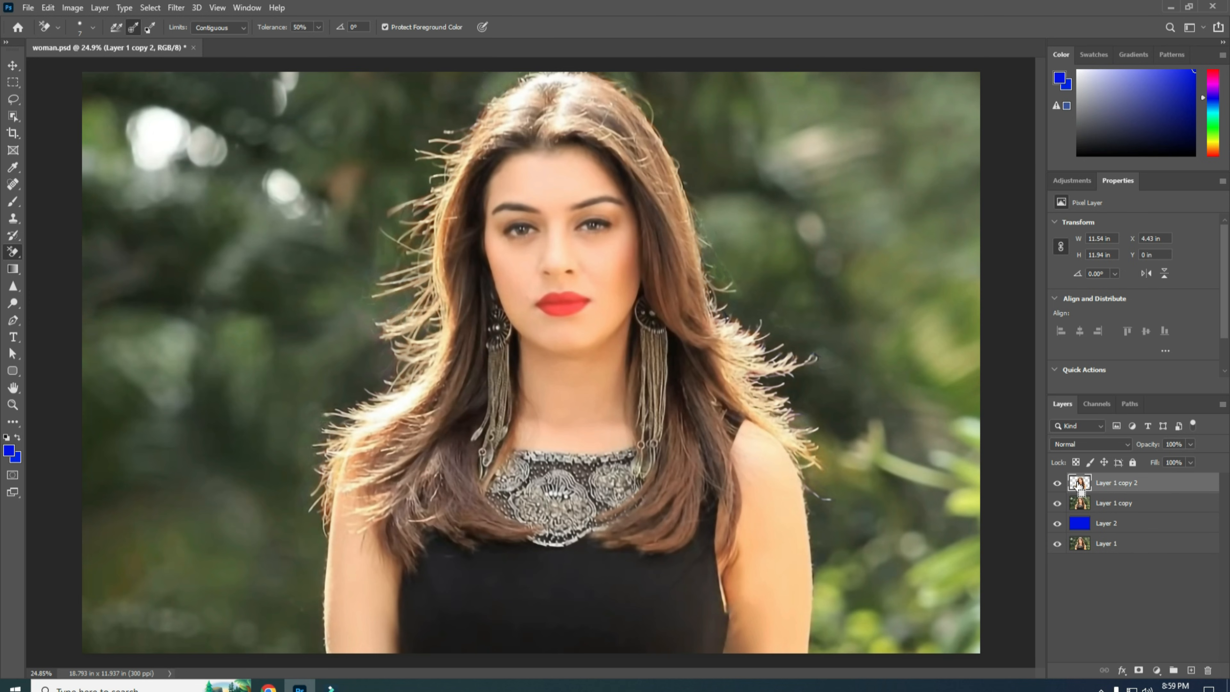
left_click(1078, 484, "ctrl")
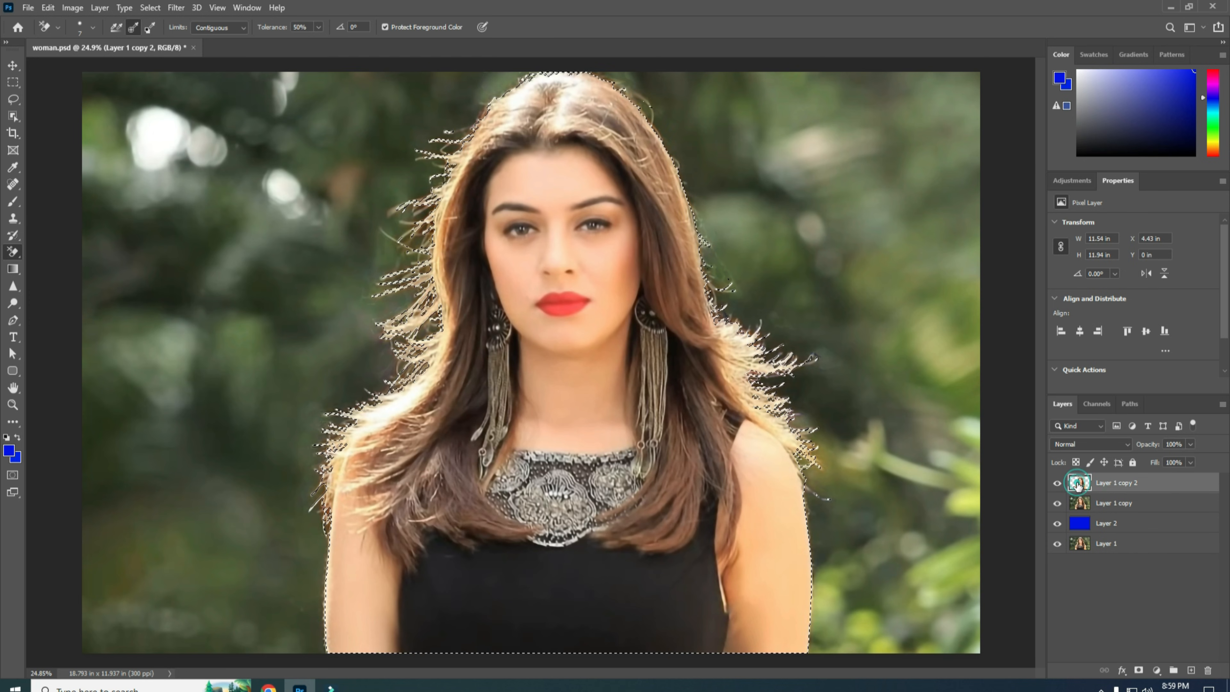
left_click(1081, 505)
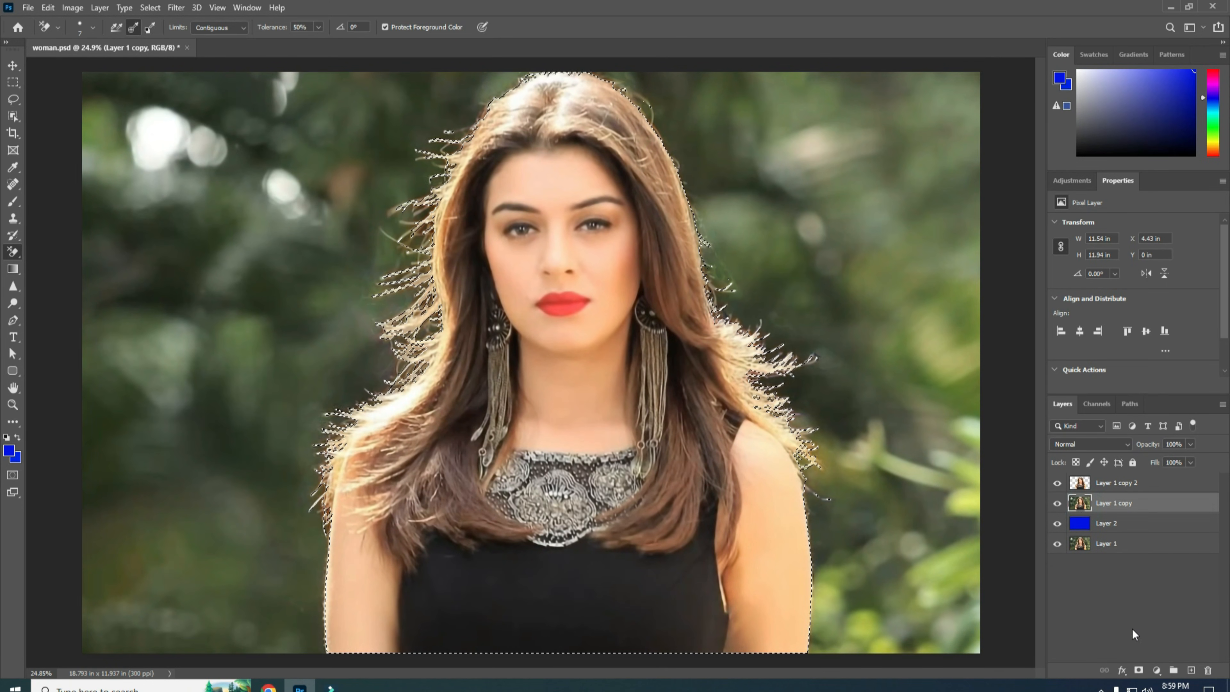
left_click(1138, 671)
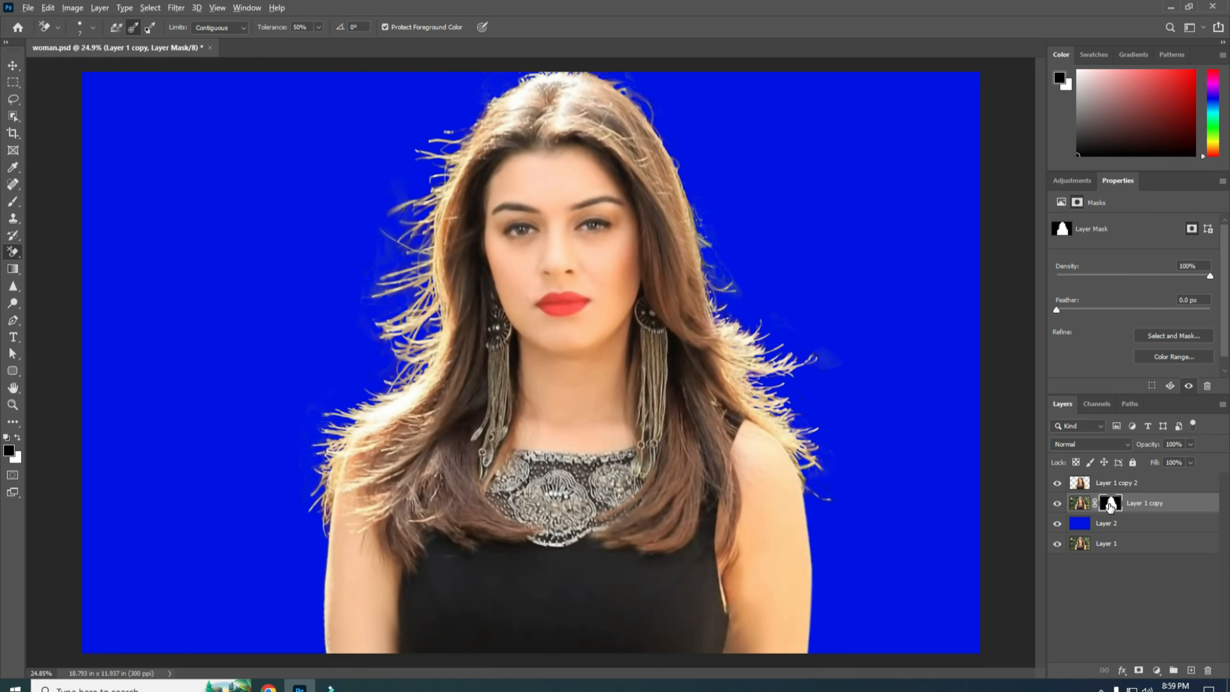
Step: Display Layer 1 copy's mask alone and paint black over the grey patch beyond the image-right strands with a 125 px brush
left_click(1113, 504, "alt")
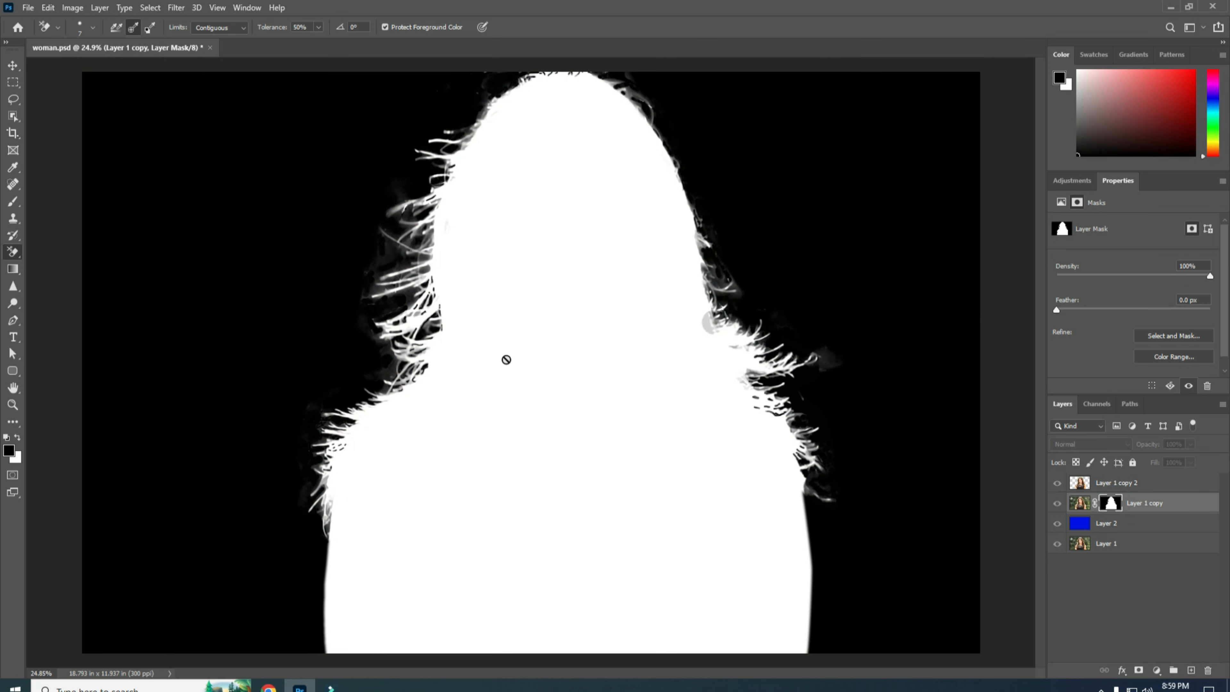
scroll(686, 219, "up", 3)
left_click(13, 201)
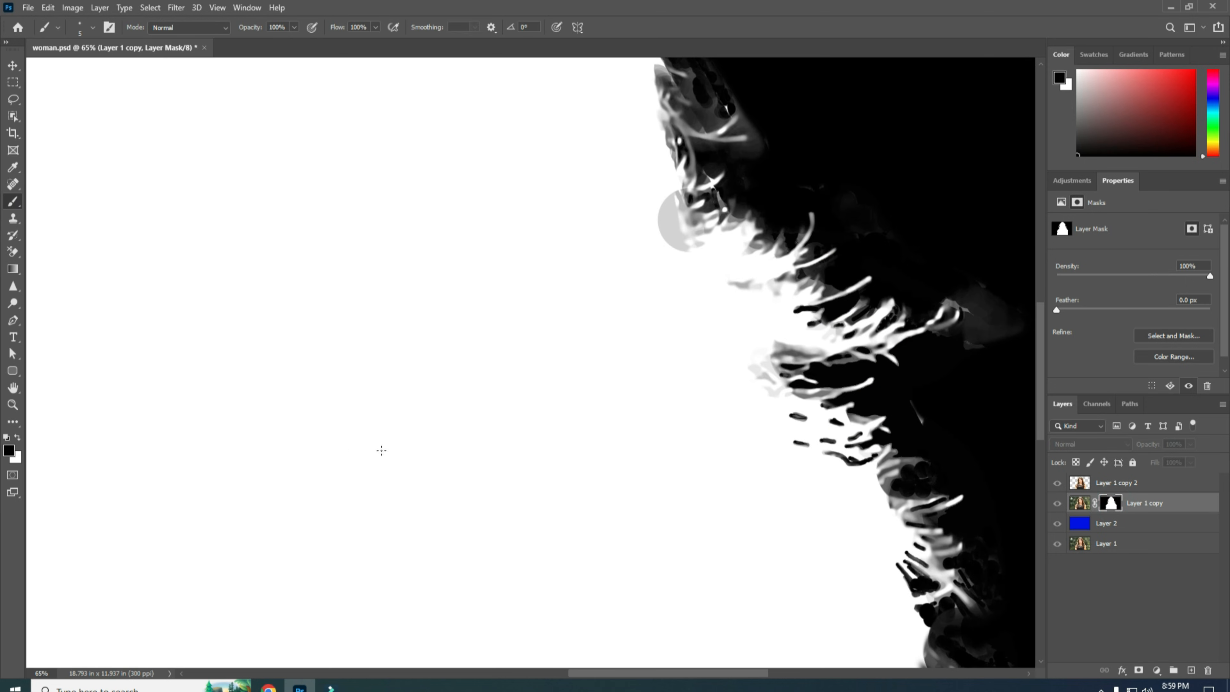
left_click_drag(472, 410, 49, 379)
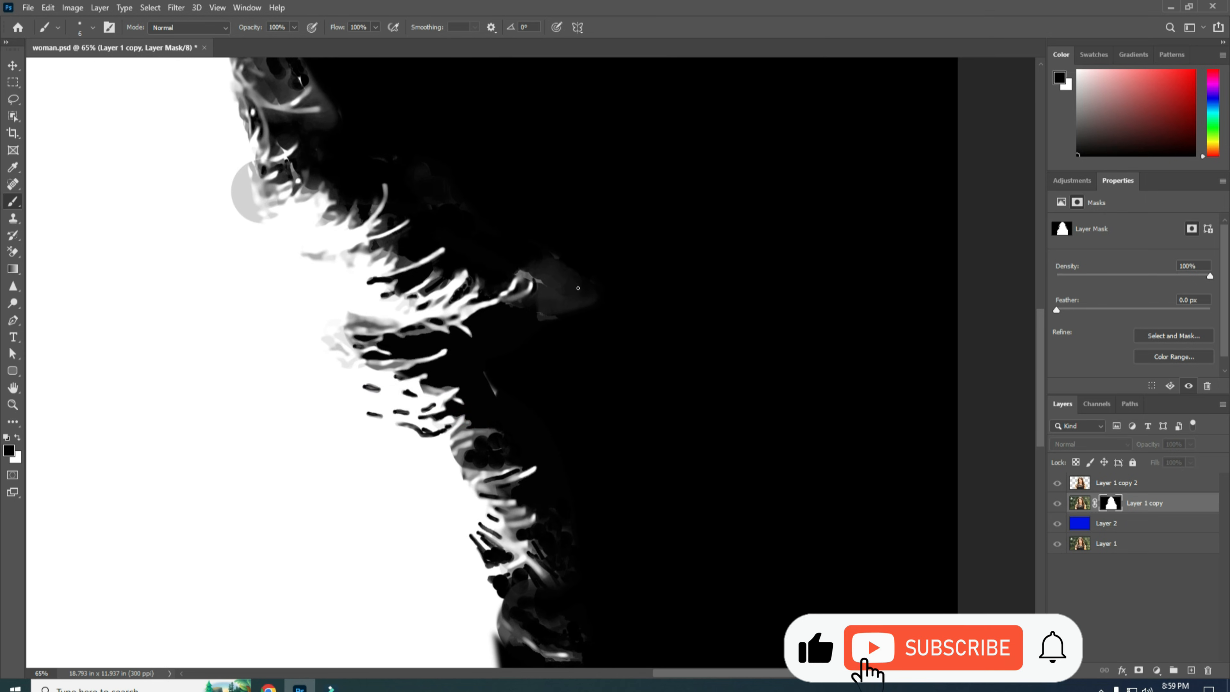
key("bracketright")
key("bracketright")
key("bracketright")
key("bracketright")
key("bracketright")
key("bracketright")
key("bracketright")
key("bracketright")
key("bracketright")
key("bracketright")
key("bracketright")
key("bracketright")
key("bracketright")
key("bracketright")
left_click_drag(588, 261, 563, 285)
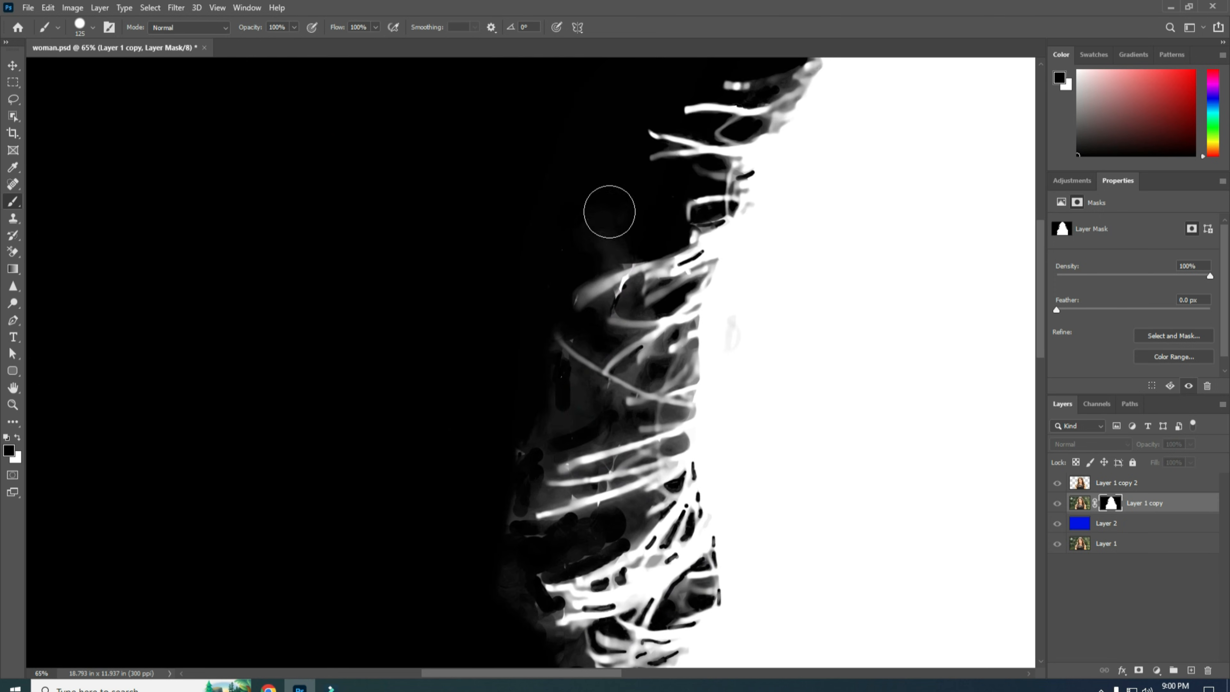
Step: Paint black over the grey haze outside the image-left strands on the mask, reducing the brush from 125 to 100 px
left_click(612, 200)
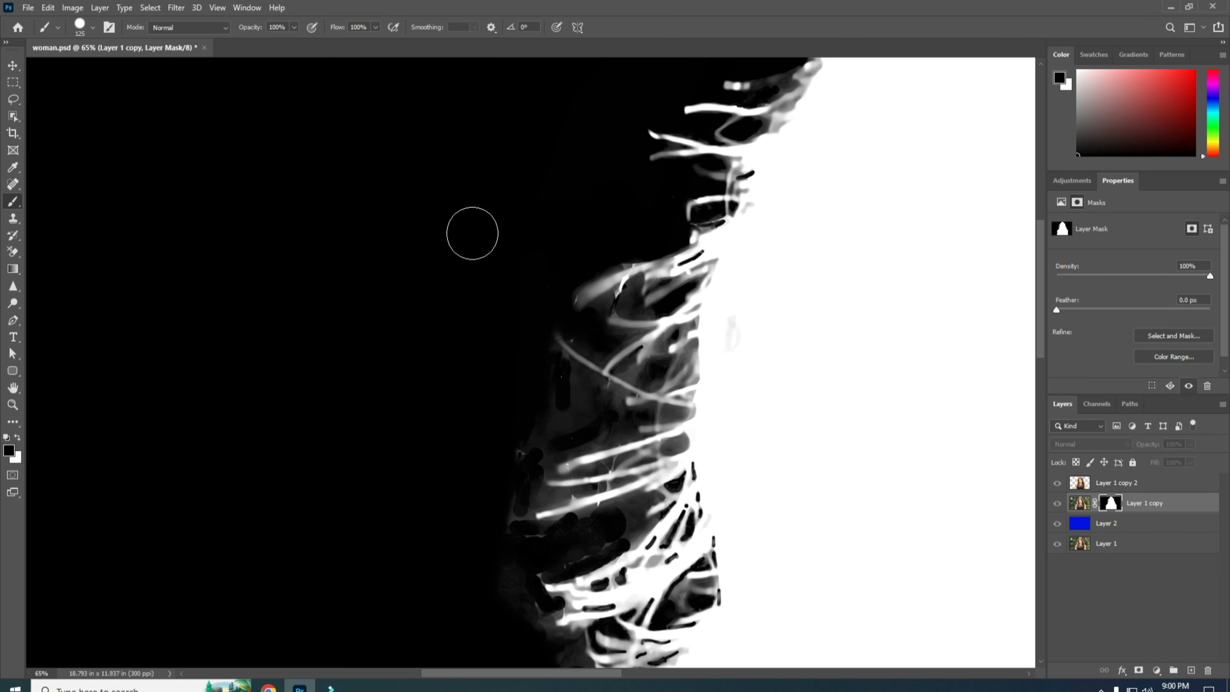
left_click(577, 414)
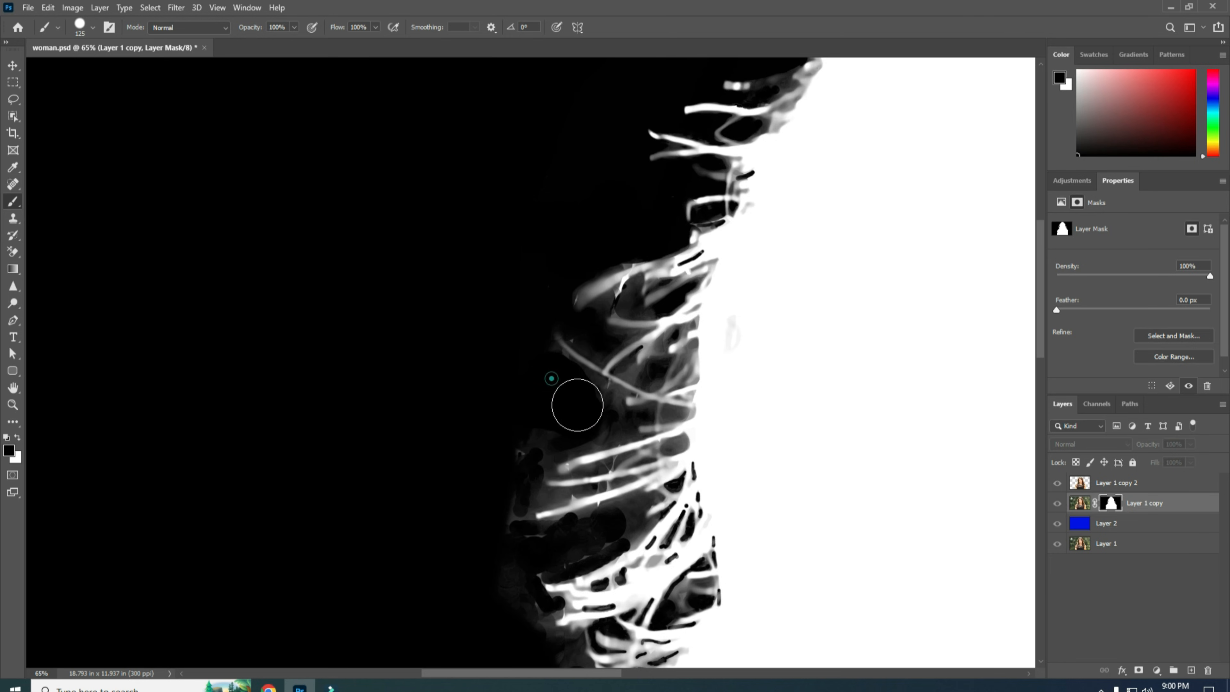
left_click_drag(549, 374, 523, 438)
left_click(535, 435)
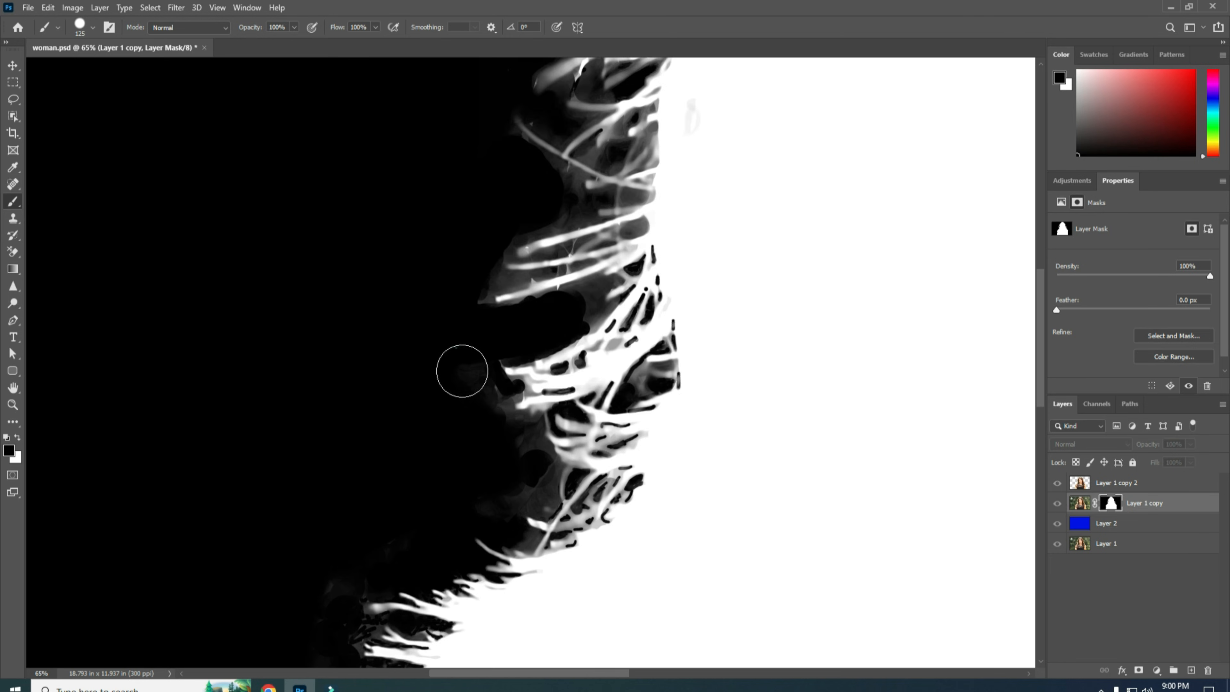
left_click(455, 345)
key("bracketleft")
key("bracketleft")
key("bracketleft")
key("bracketleft")
key("bracketleft")
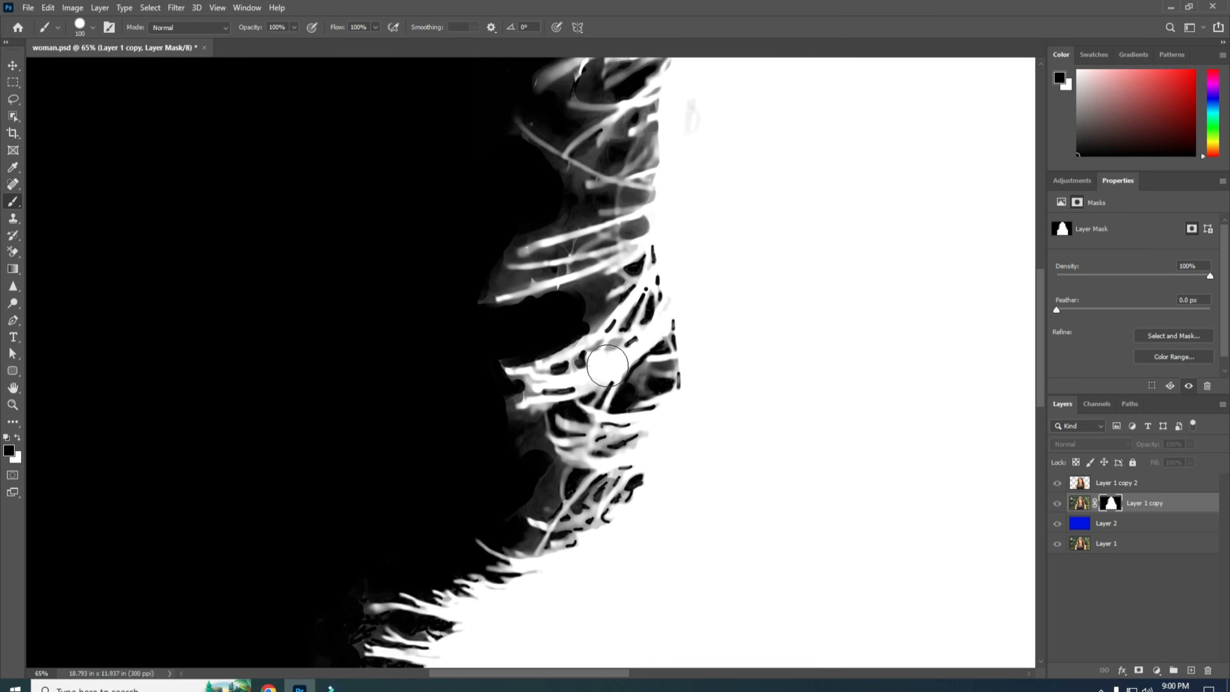
Step: Paint black in the larger gaps between the image-left strands with a 20 px brush
key("bracketleft")
key("bracketleft")
key("bracketleft")
mouse_move(612, 283)
left_mouse_down()
mouse_move(539, 303)
mouse_move(622, 297)
mouse_move(585, 326)
mouse_move(595, 322)
mouse_move(611, 309)
mouse_move(603, 297)
mouse_move(573, 320)
left_mouse_up()
left_click_drag(631, 390, 671, 368)
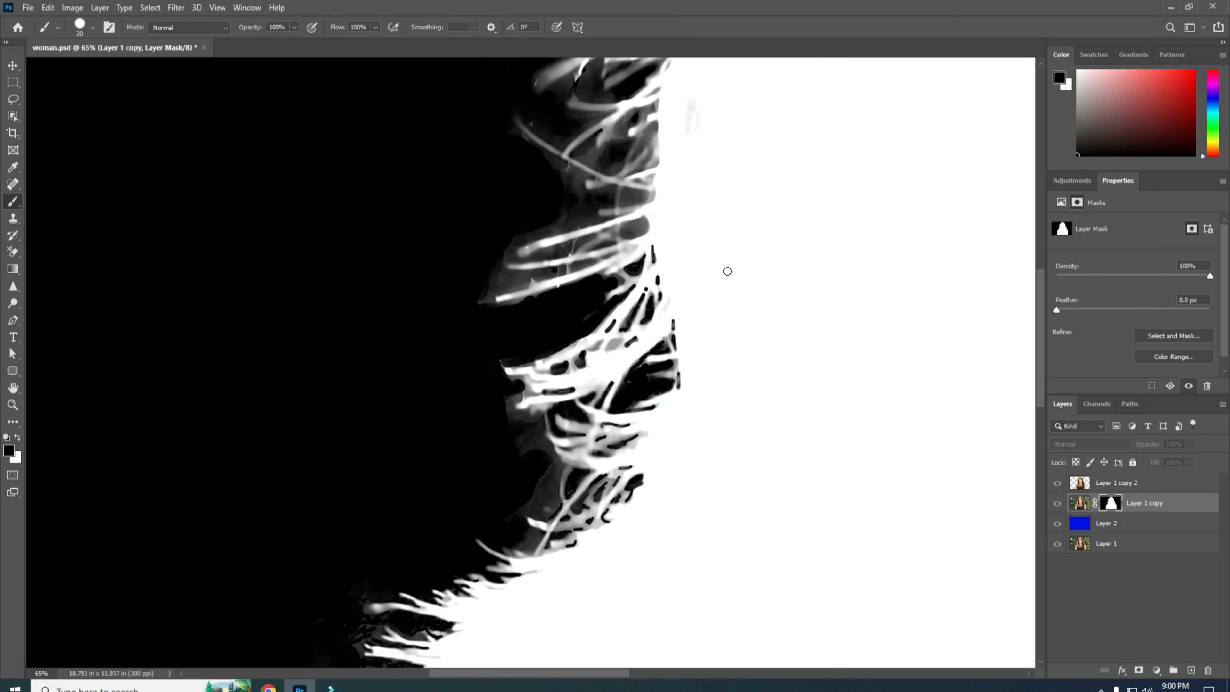
Step: Paint white over the faint grey spots just inside the image-left hair edge
left_click_drag(735, 259, 589, 477)
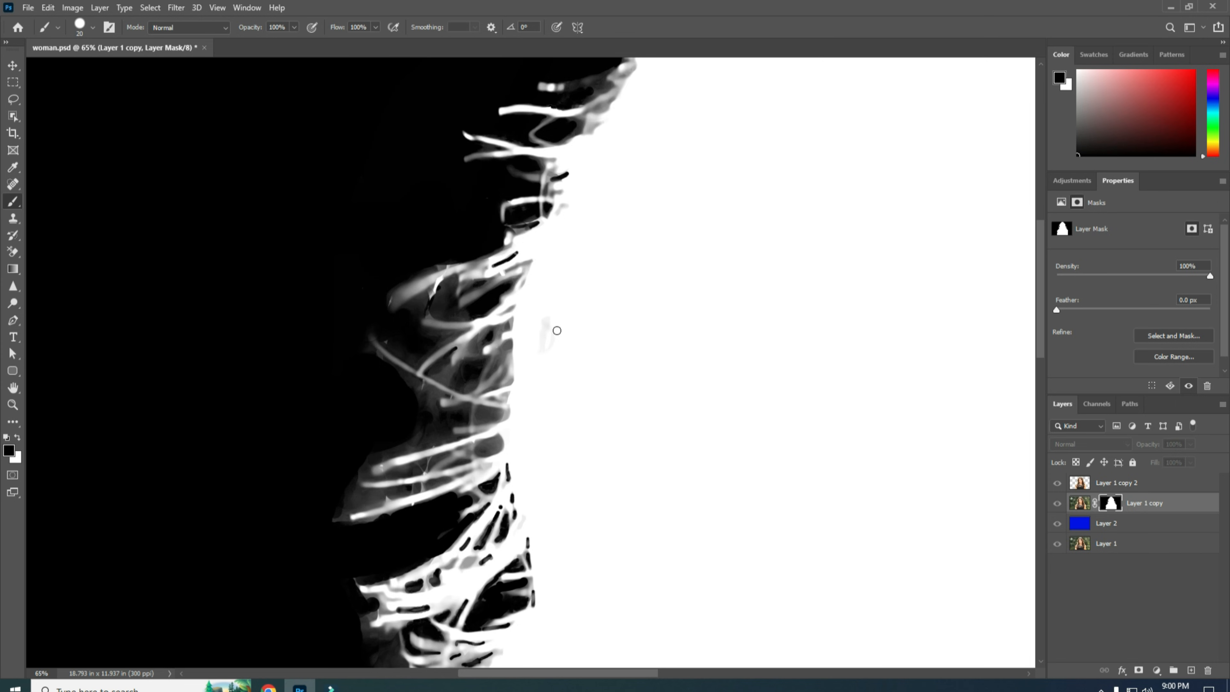
left_click(18, 438)
left_click_drag(573, 201, 561, 203)
left_click_drag(546, 314, 541, 368)
left_click_drag(551, 316, 549, 308)
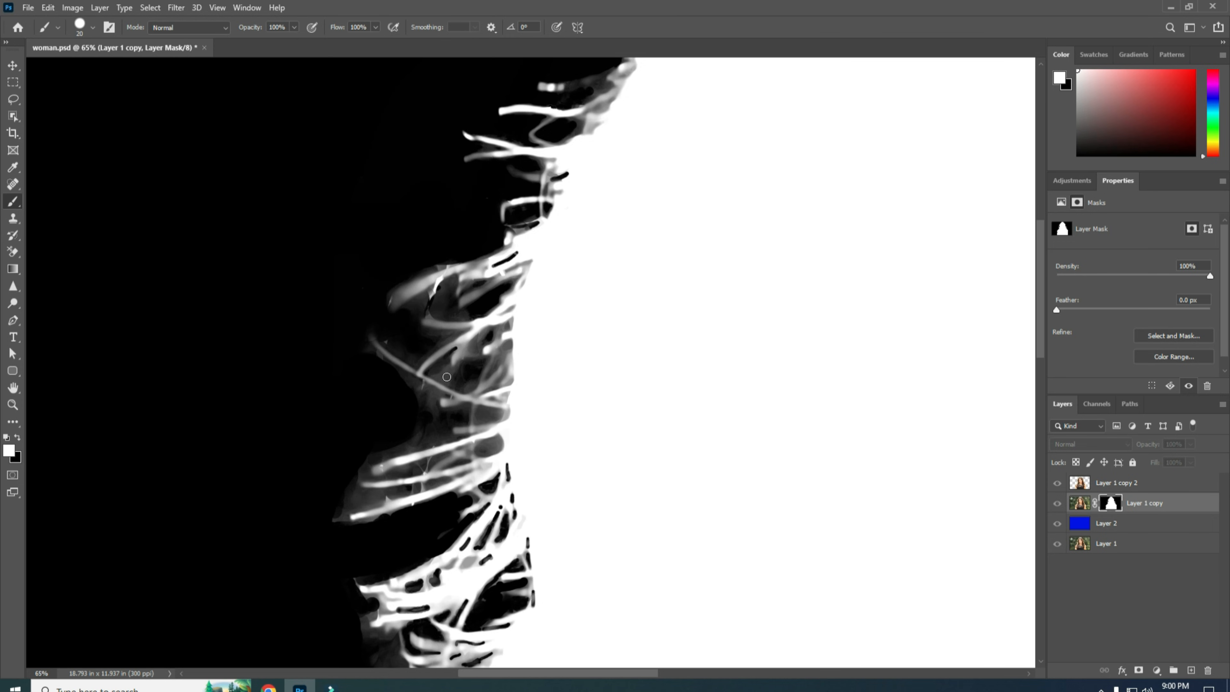
Step: Paint black in the small grey gaps between the upper image-left strands, reducing the brush to 9 px
key("x")
mouse_move(482, 344)
left_mouse_down()
mouse_move(447, 376)
mouse_move(464, 387)
mouse_move(479, 364)
mouse_move(465, 381)
mouse_move(444, 364)
mouse_move(435, 374)
left_mouse_up()
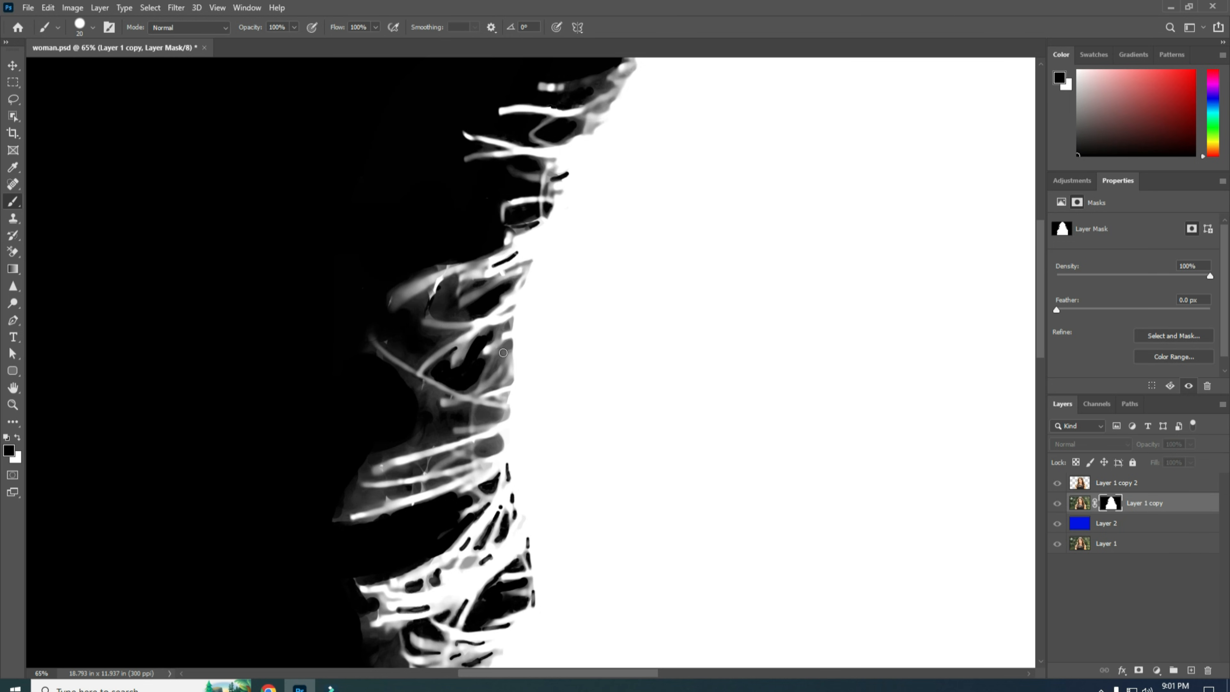
key("bracketleft")
left_click_drag(506, 346, 487, 374)
mouse_move(497, 415)
left_mouse_down()
mouse_move(480, 410)
mouse_move(483, 421)
mouse_move(481, 408)
left_mouse_up()
Step: Paint thin white strands across the image-left hair gaps on the mask with a 9 px brush
key("x")
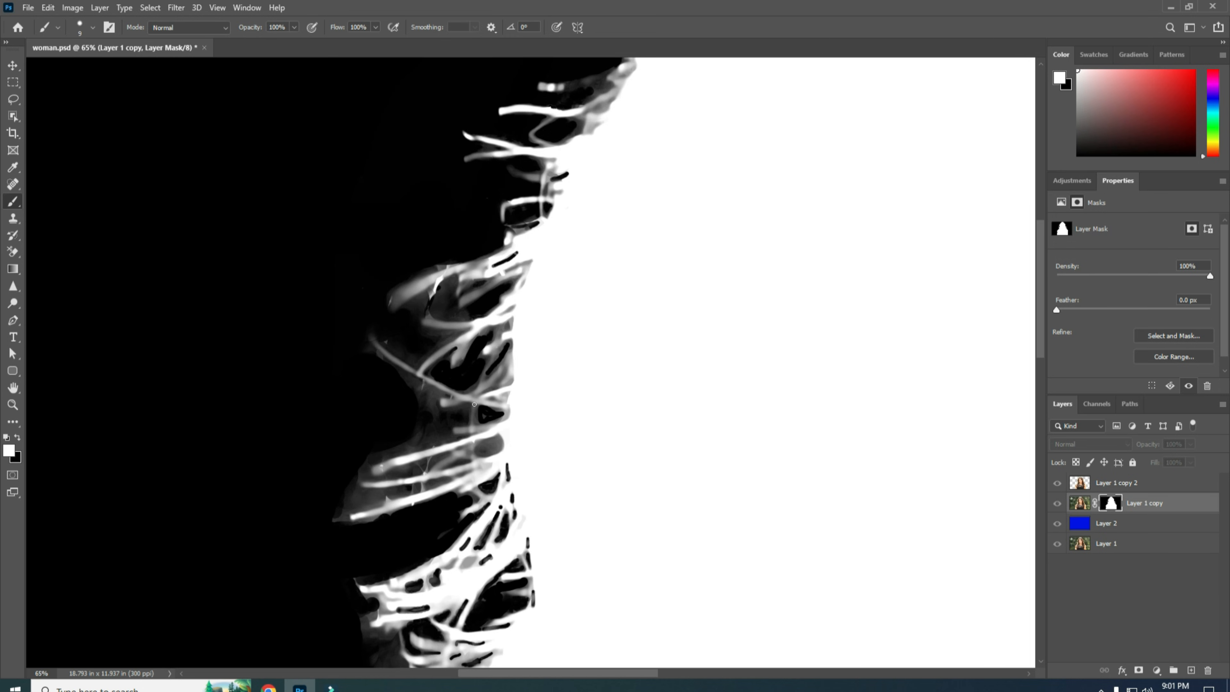
left_click_drag(474, 404, 475, 420)
left_click_drag(424, 378, 506, 409)
mouse_move(461, 454)
left_mouse_down()
mouse_move(430, 475)
mouse_move(474, 462)
left_mouse_up()
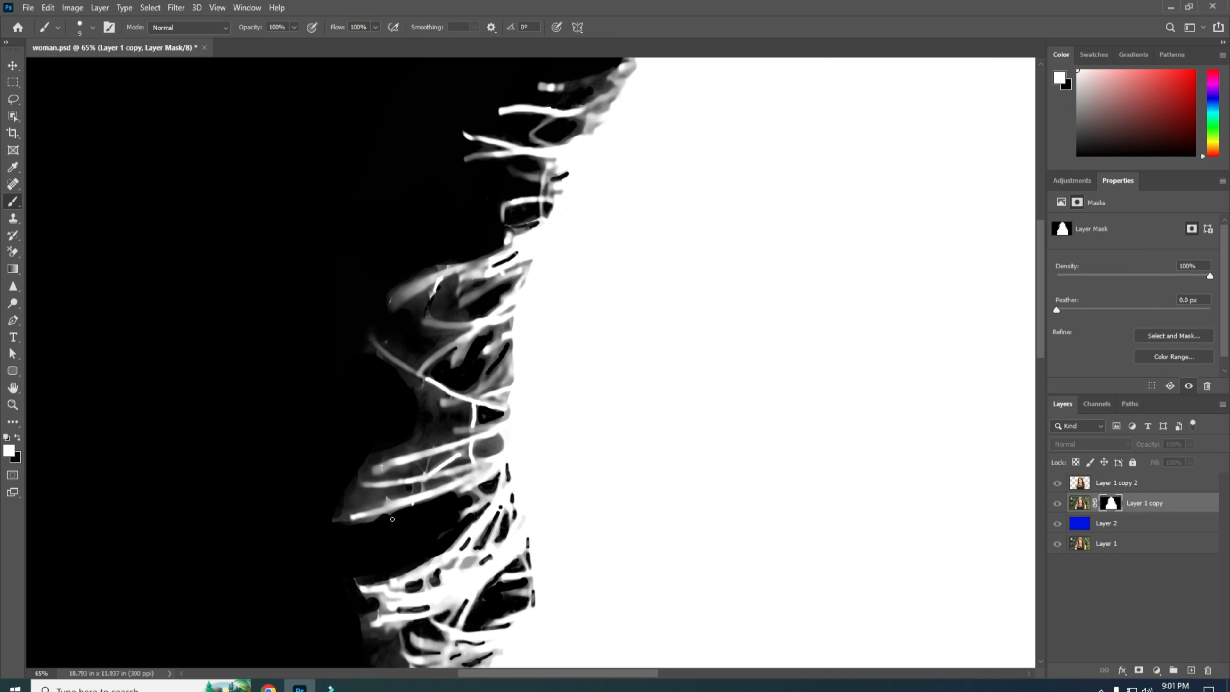
Step: Paint black over the grey haze outside the lower image-left strands and shoulder with an 80 px brush
left_click_drag(372, 580, 420, 411)
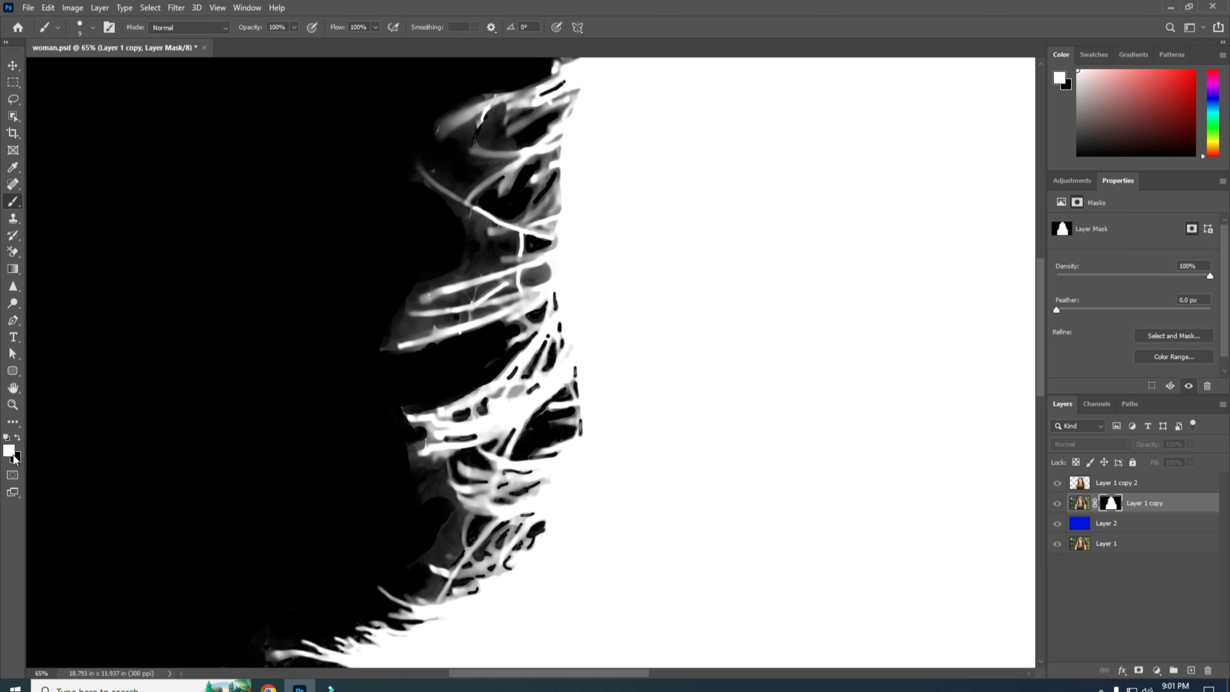
left_click(18, 440)
key("bracketright")
key("bracketright")
key("bracketright")
key("bracketright")
key("bracketright")
key("bracketright")
key("bracketright")
key("bracketright")
left_click_drag(365, 534, 440, 313)
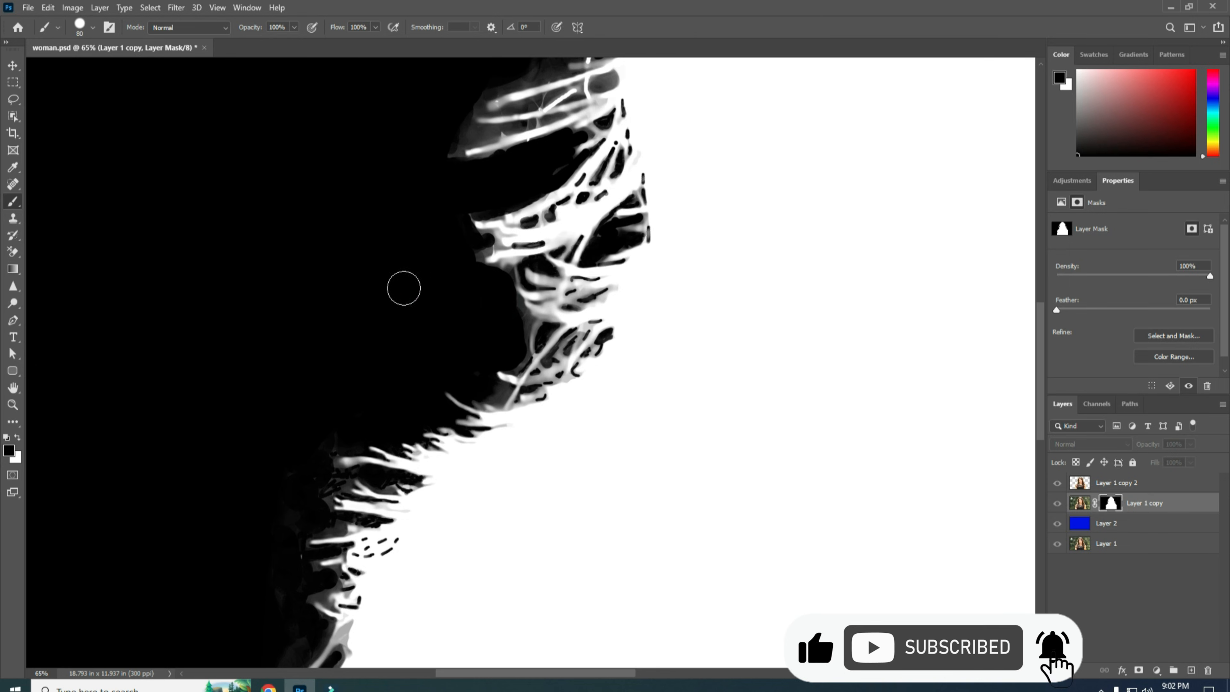
left_click_drag(289, 511, 439, 343)
left_click_drag(494, 263, 550, 278)
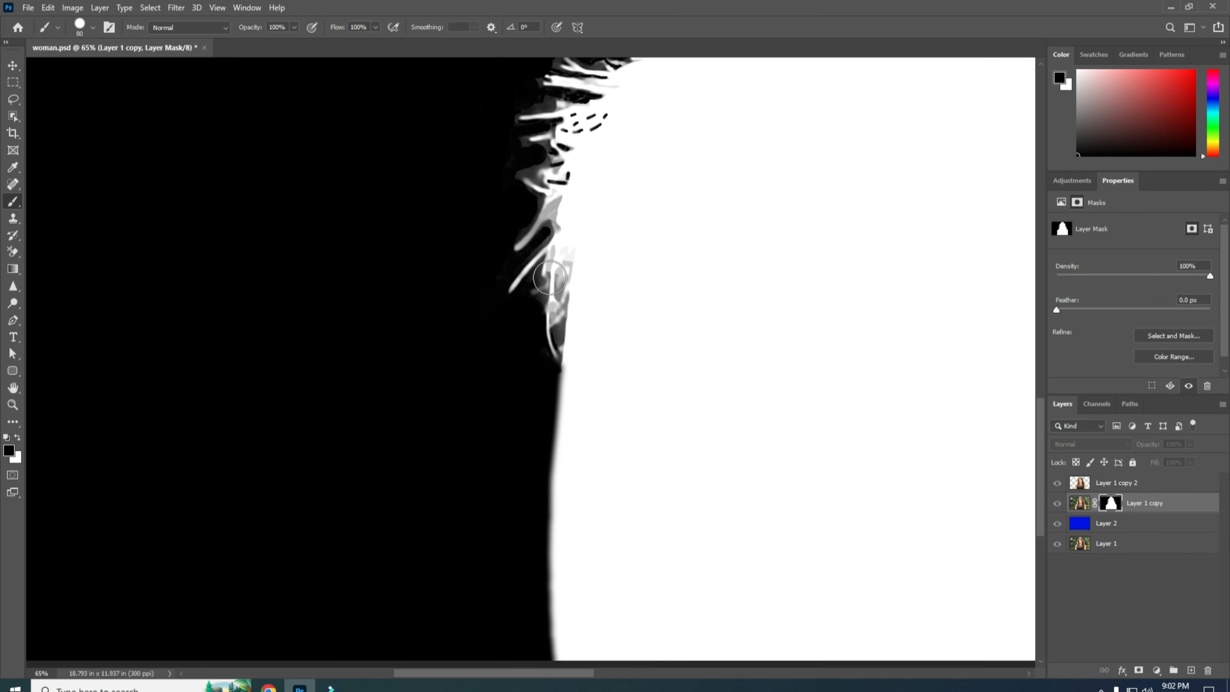
Step: Paint black in the grey gaps beside the lowest image-left strands at the arm with a 9 px brush
key("bracketleft")
key("bracketleft")
key("bracketleft")
key("bracketleft")
key("bracketleft")
key("bracketleft")
key("bracketleft")
key("bracketleft")
left_click_drag(561, 318, 561, 330)
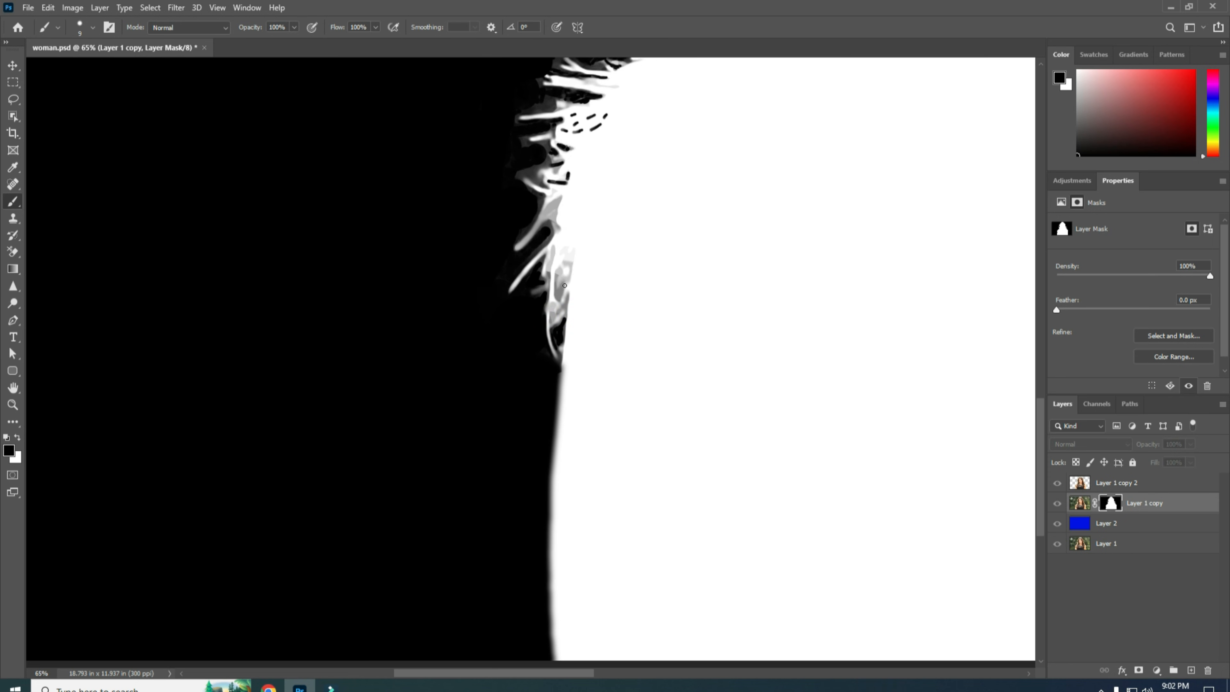
Step: Paint black over the grey area just above the image-left shoulder strands with a 20 px brush
left_click_drag(582, 272, 497, 407)
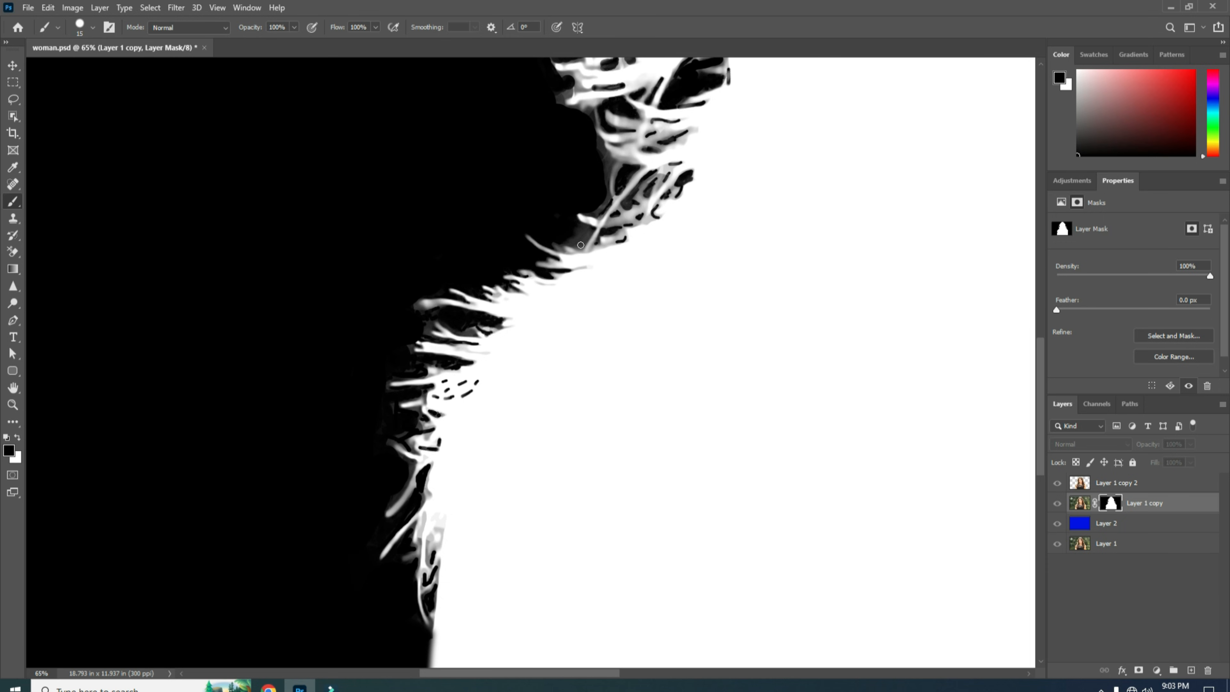
key("bracketright")
left_click_drag(572, 225, 588, 232)
Step: Paint a thin white strand on the outer edge of the hair above the image-left shoulder
left_click(18, 436)
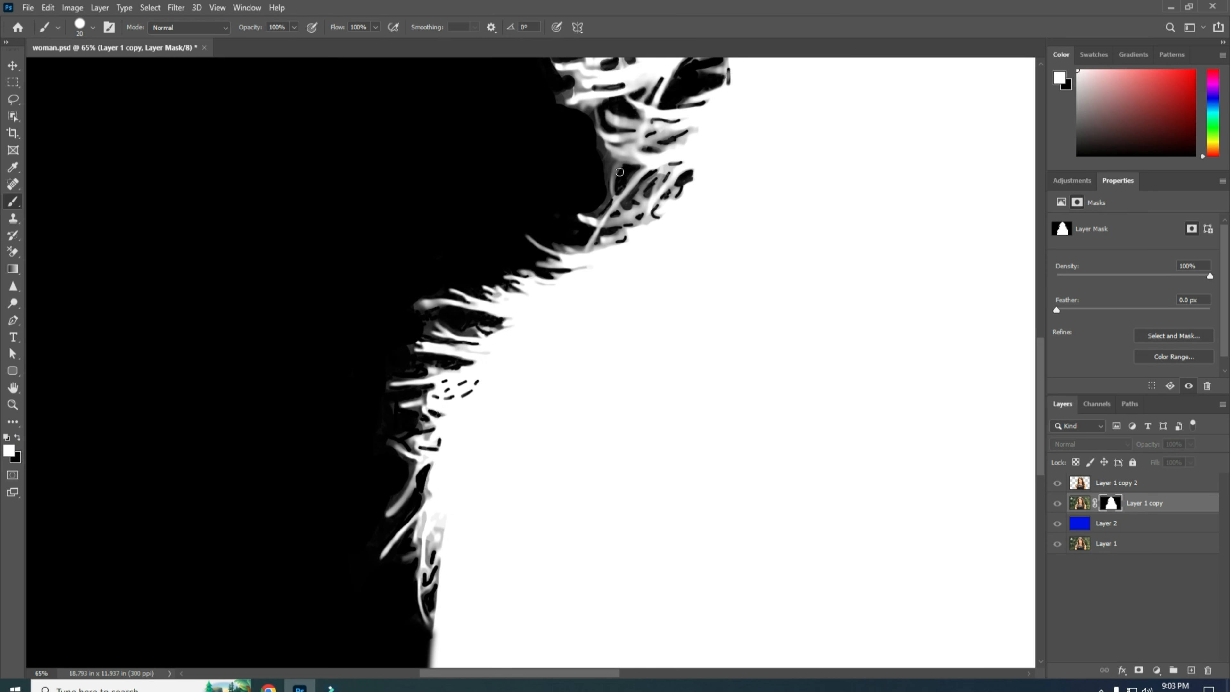
key("bracketleft")
mouse_move(620, 163)
left_mouse_down()
mouse_move(612, 191)
mouse_move(638, 198)
left_mouse_up()
Step: Paint black in the grey gap between the long middle image-left strands with a 25 px brush
left_click_drag(532, 189, 488, 436)
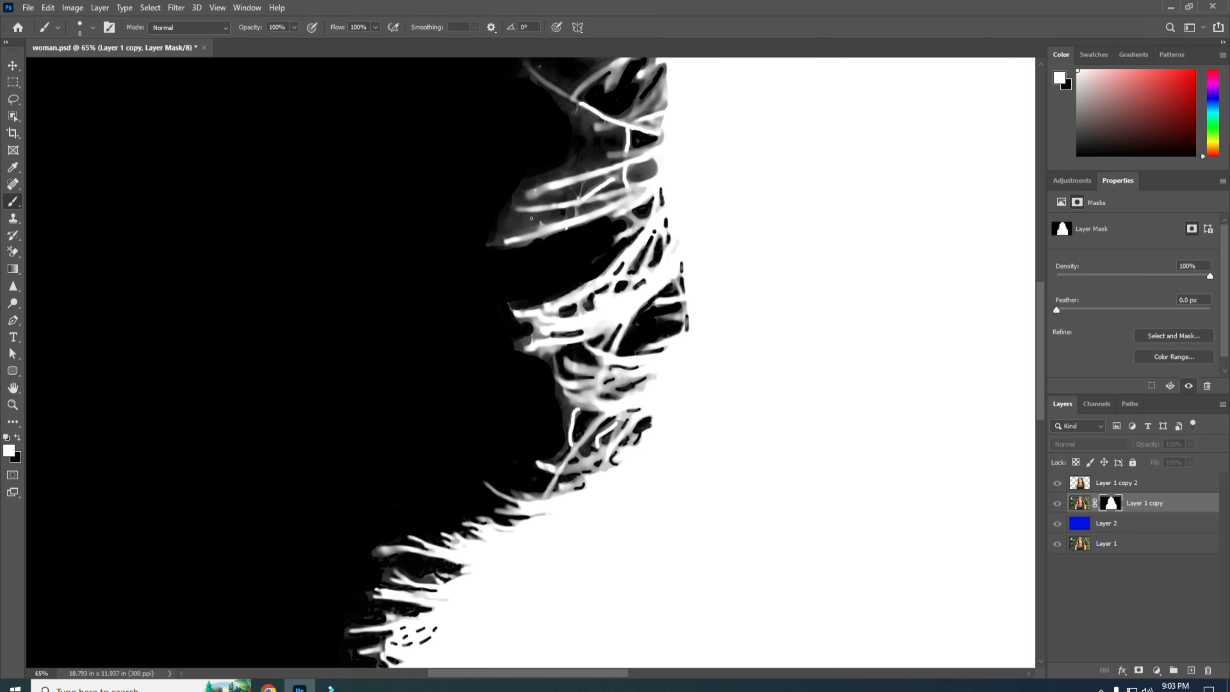
left_click(20, 439)
key("bracketright")
key("bracketright")
key("bracketright")
key("bracketright")
mouse_move(533, 222)
left_mouse_down()
mouse_move(494, 220)
mouse_move(521, 222)
mouse_move(486, 241)
mouse_move(560, 241)
left_mouse_up()
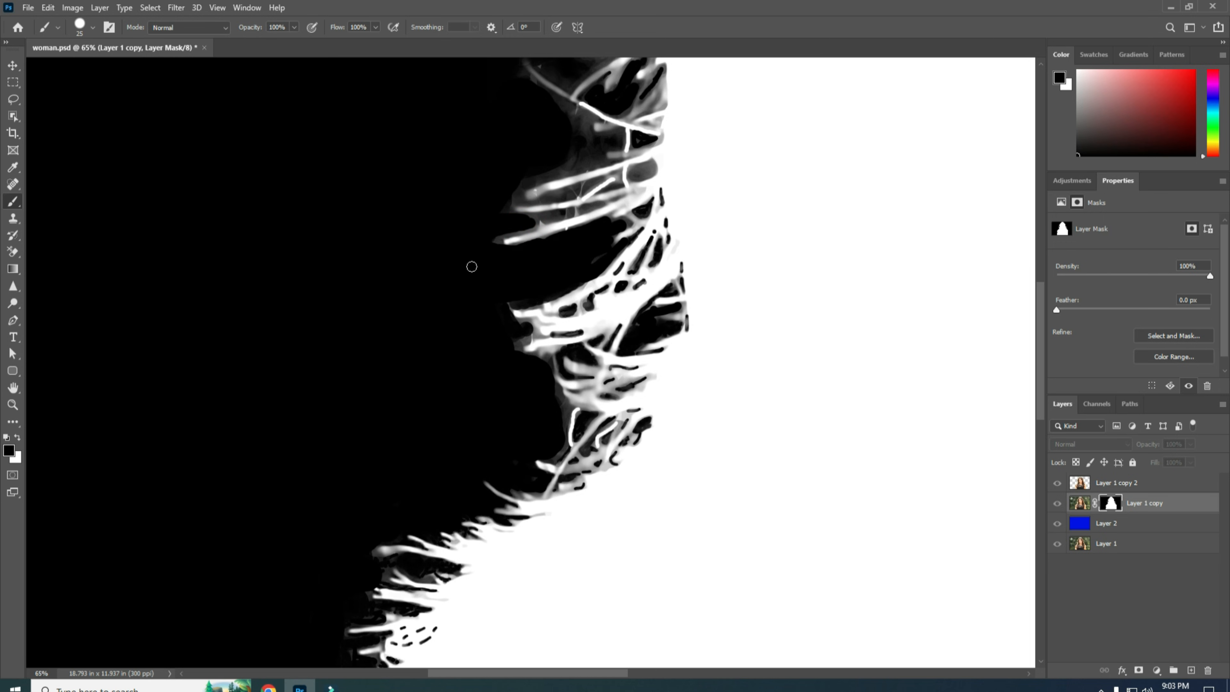
Step: Clean the grey remnants along the crown and image-right hair edge of the mask with a smaller black brush
left_click_drag(637, 170, 533, 415)
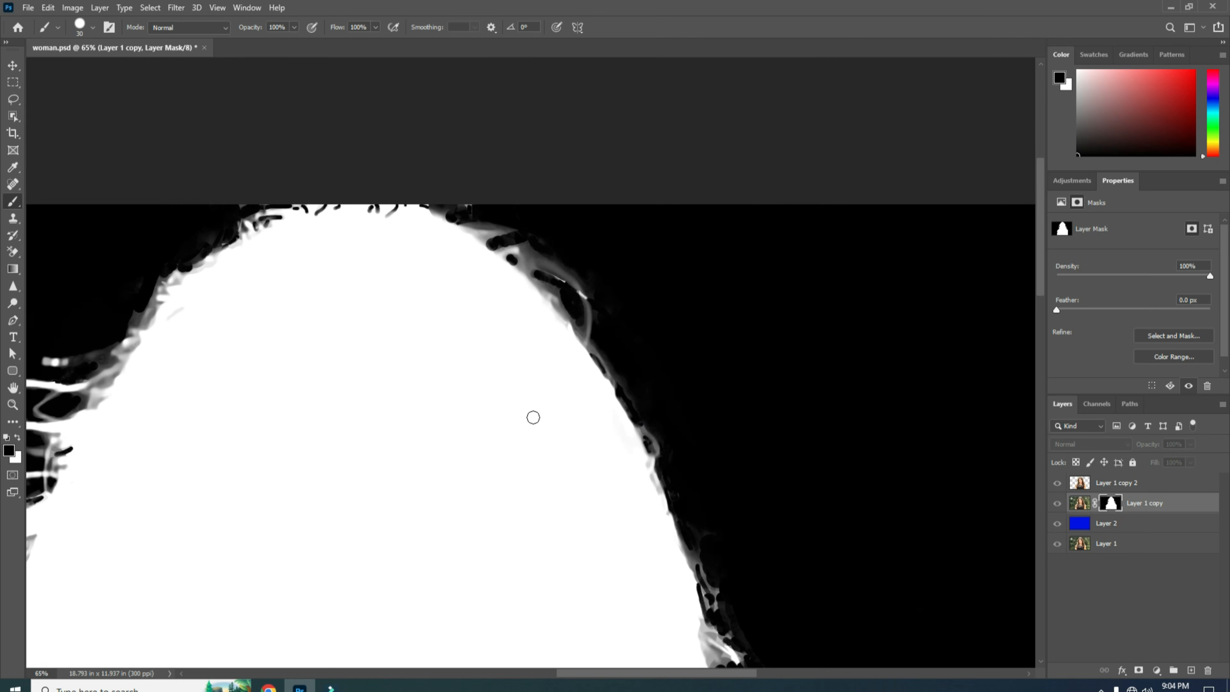
key("bracketright")
key("bracketleft")
key("bracketleft")
key("ctrl+0")
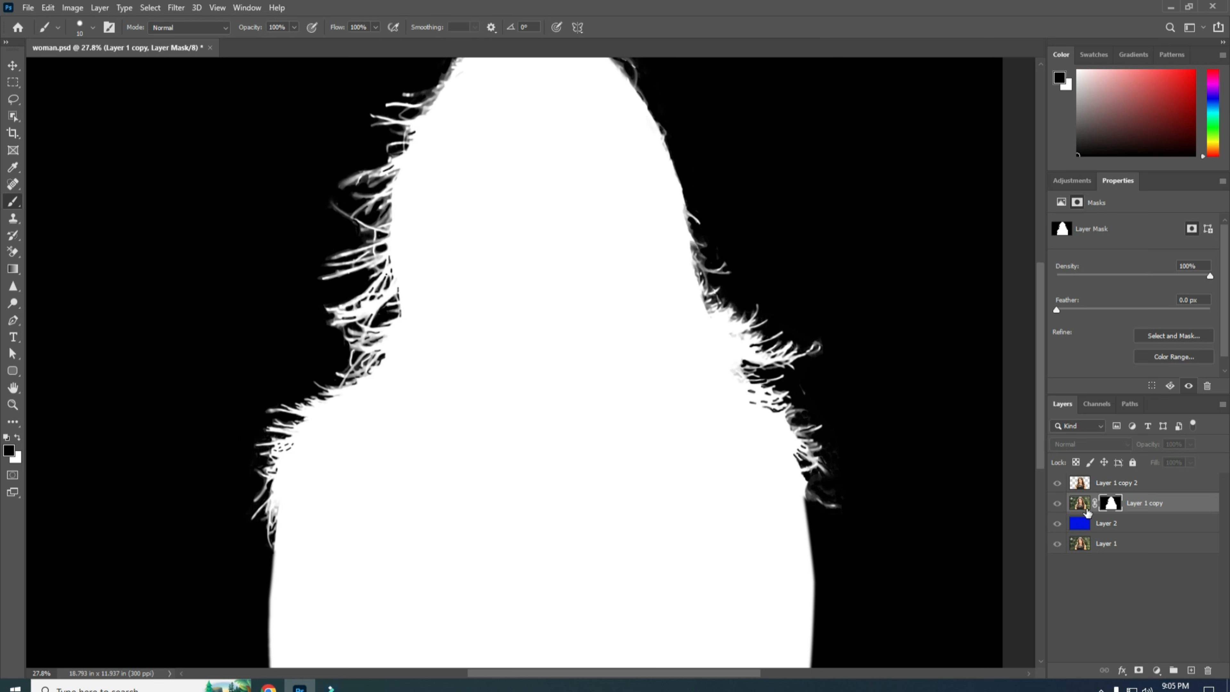
Step: Return from the mask view to Layer 1 copy's image and examine the hair edges against the blue background
left_click(1076, 503)
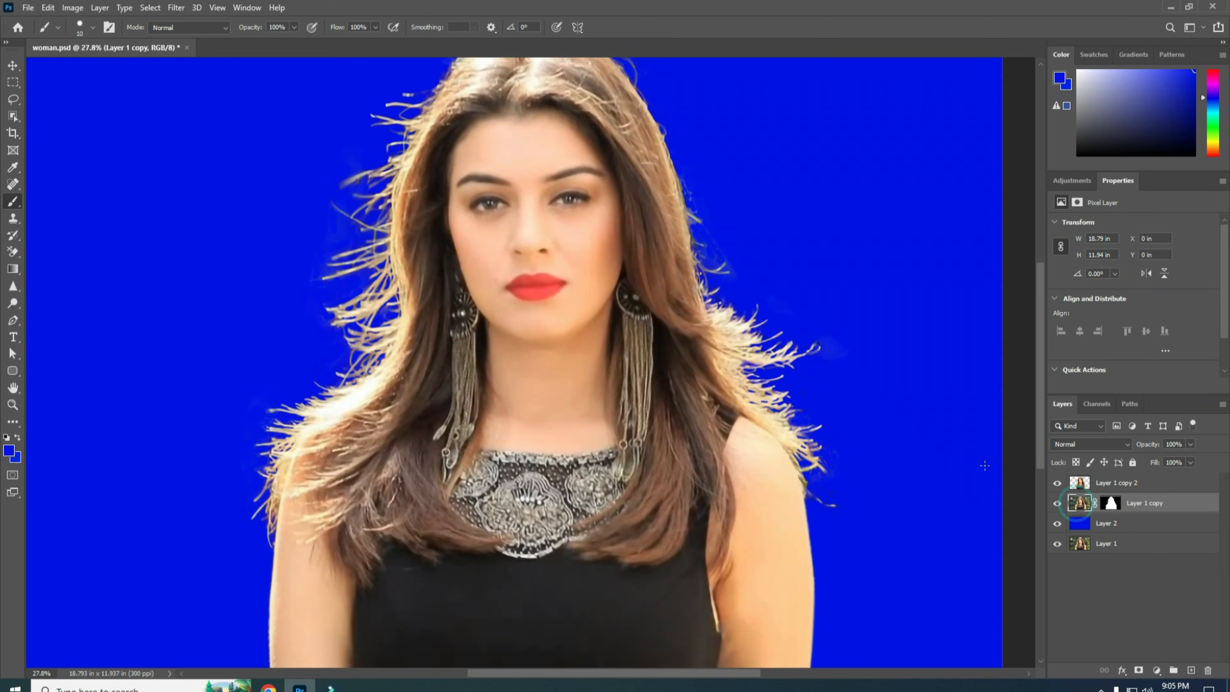
scroll(438, 329, "down", 3)
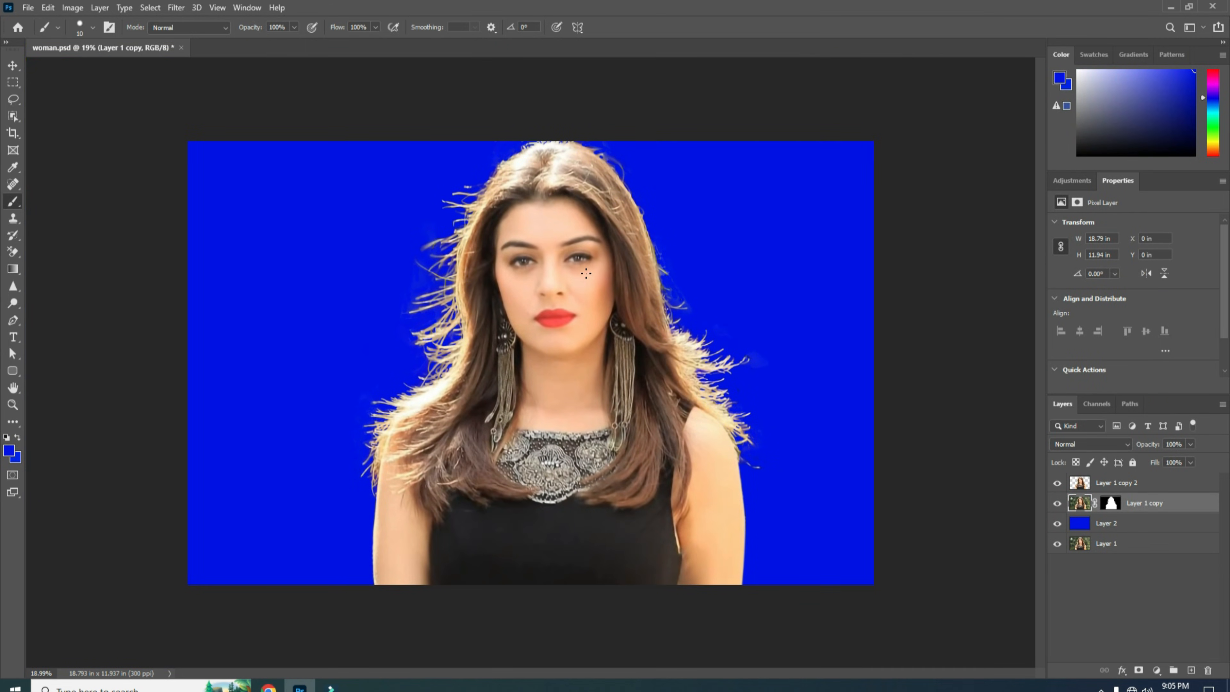
scroll(651, 304, "up", 2)
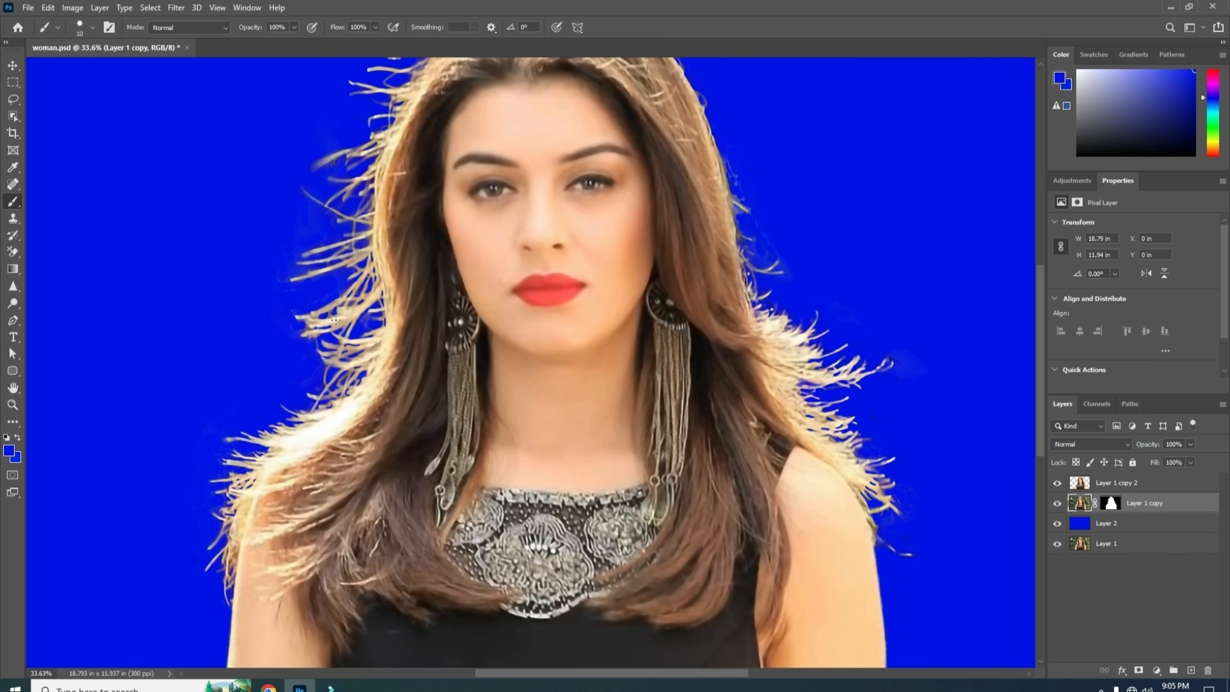
scroll(490, 445, "up", 3)
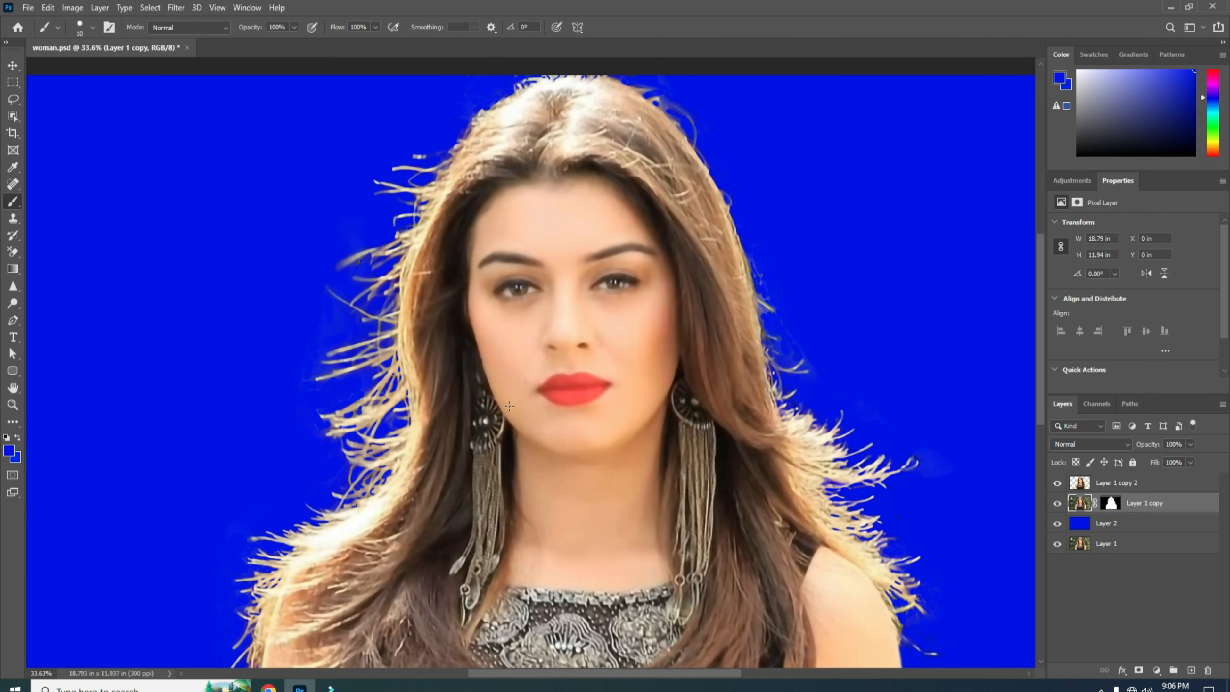
scroll(506, 407, "down", 3)
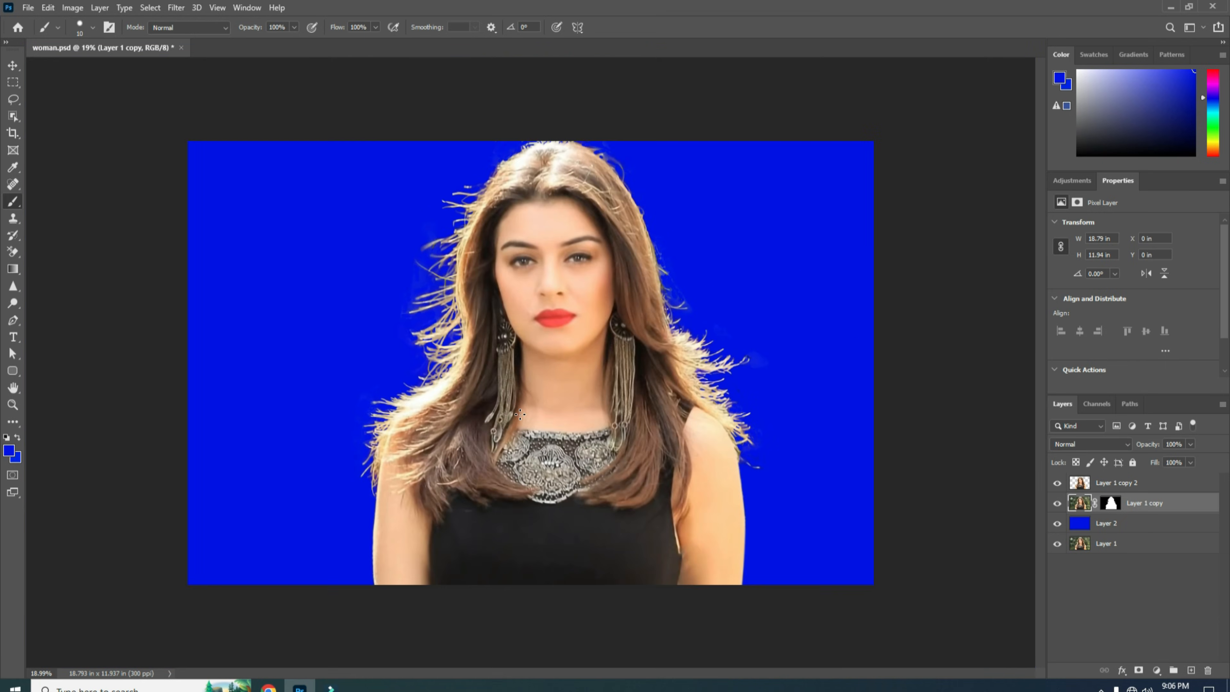